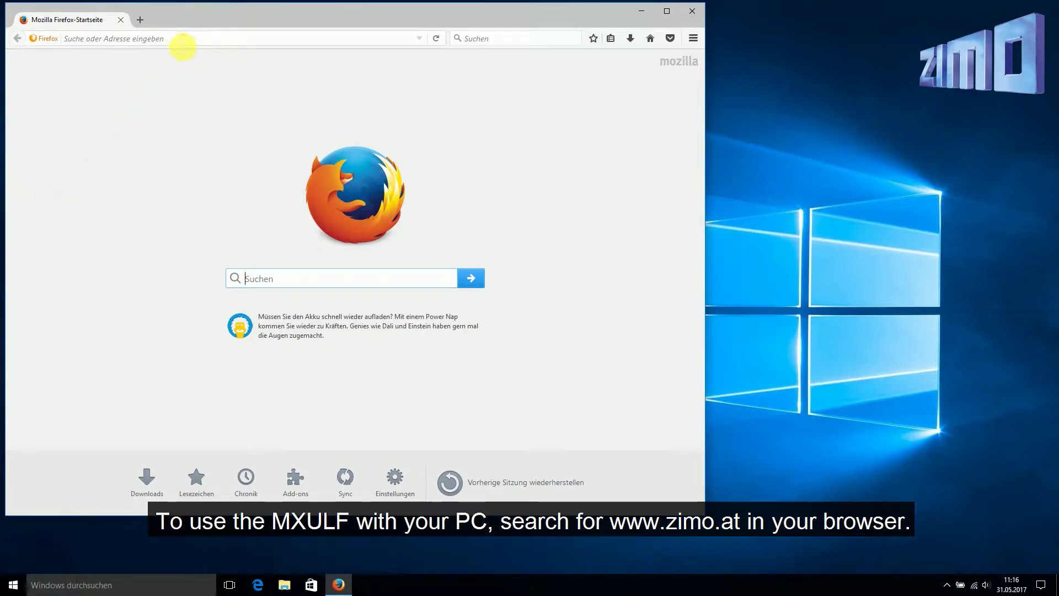
Go to zimo.at and open the download page of the ZSP - ZIMO Sound Programmer software
left_click(182, 44)
type("zimo")
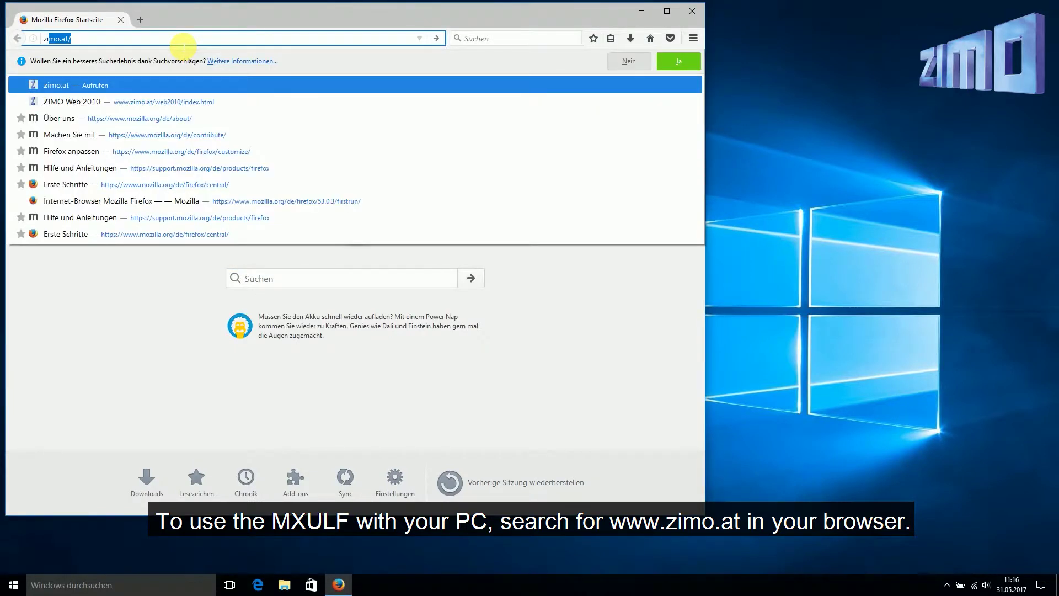
type(".")
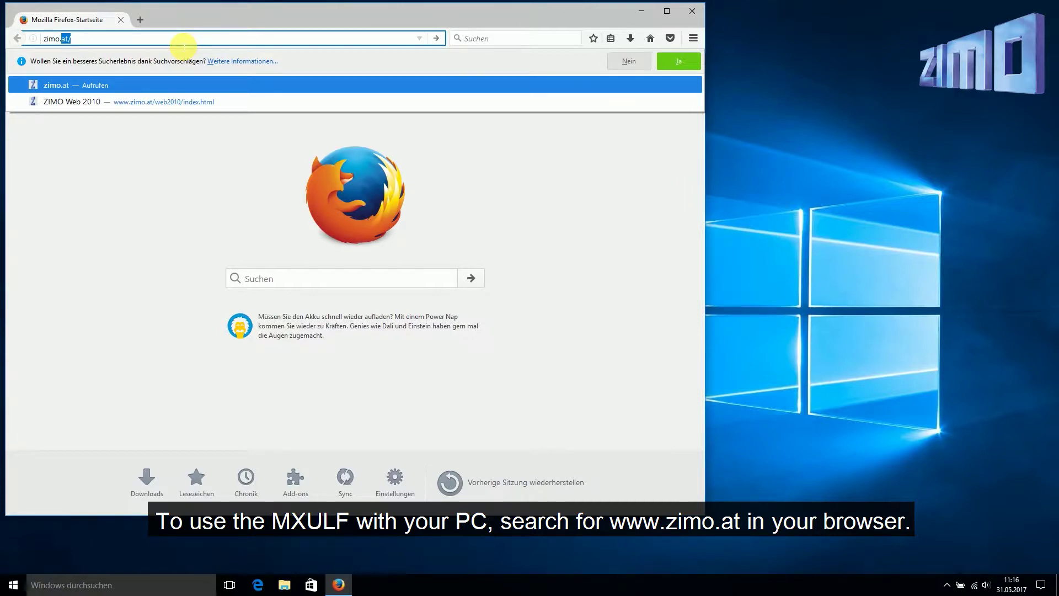
key("Return")
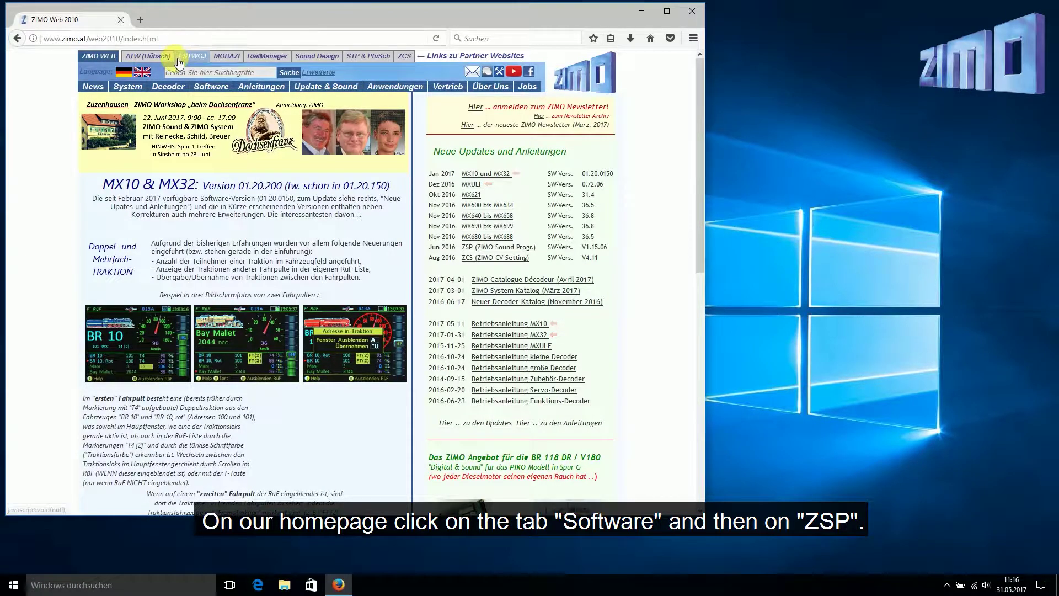
mouse_move(174, 90)
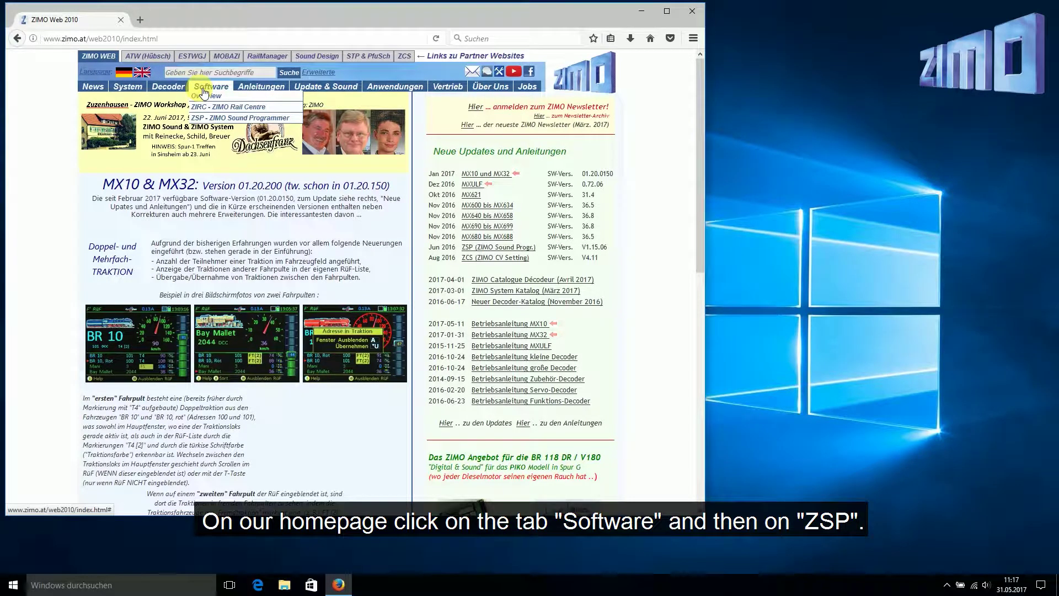
mouse_move(216, 94)
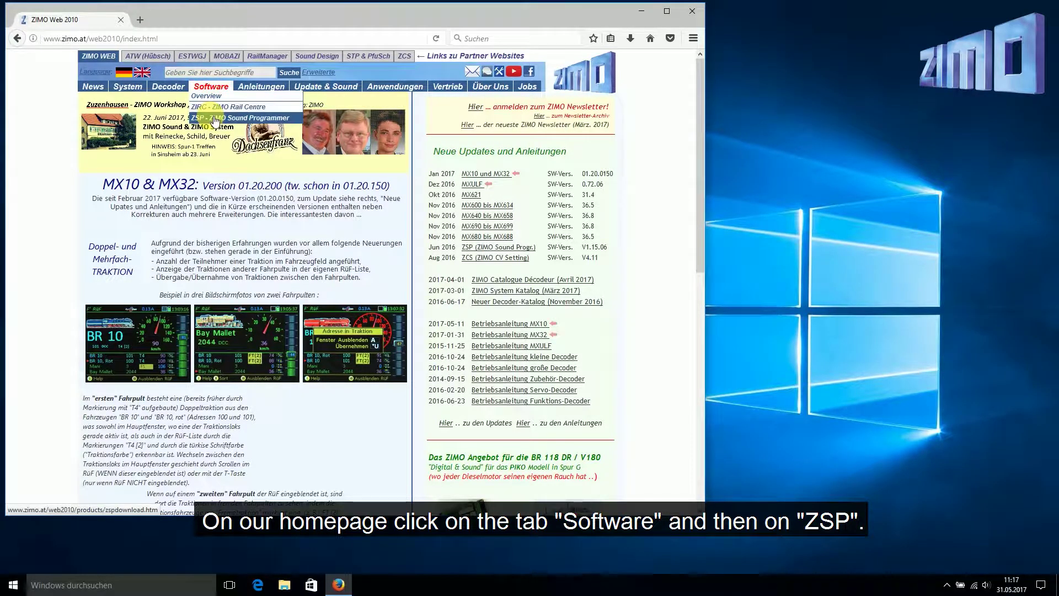
left_click(212, 118)
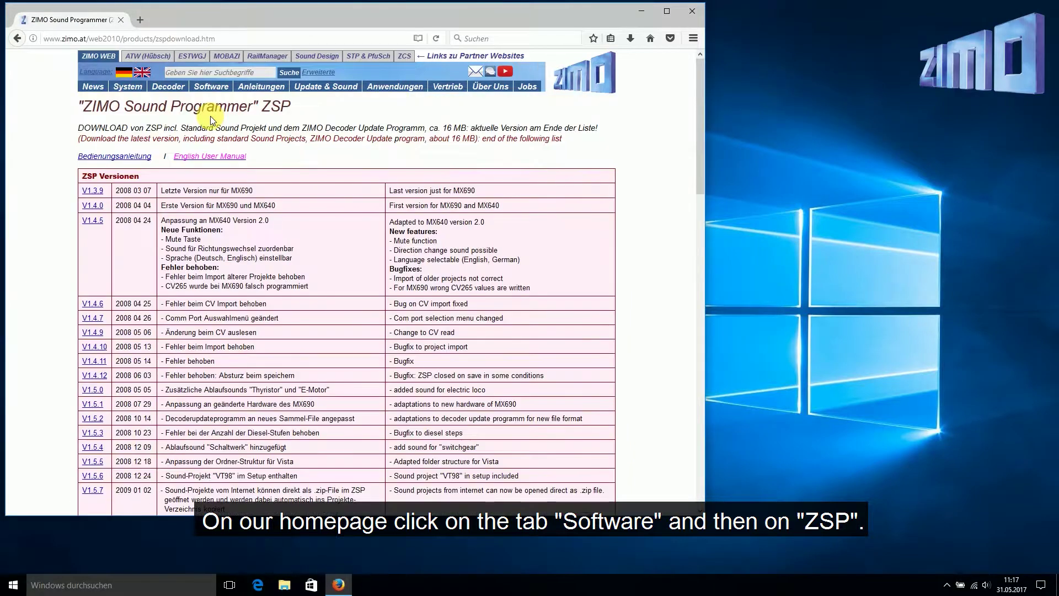
Download the installer of ZSP version V1.16.00, saving the file ZSP_Setup_V1_16_0.exe
scroll(210, 116, "down", 5)
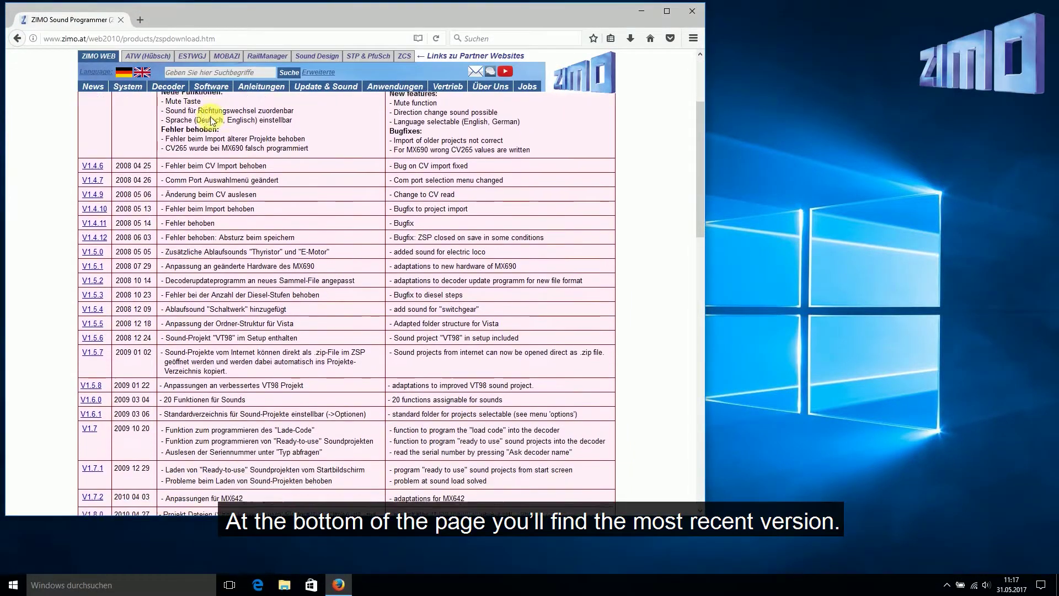
scroll(217, 115, "down", 10)
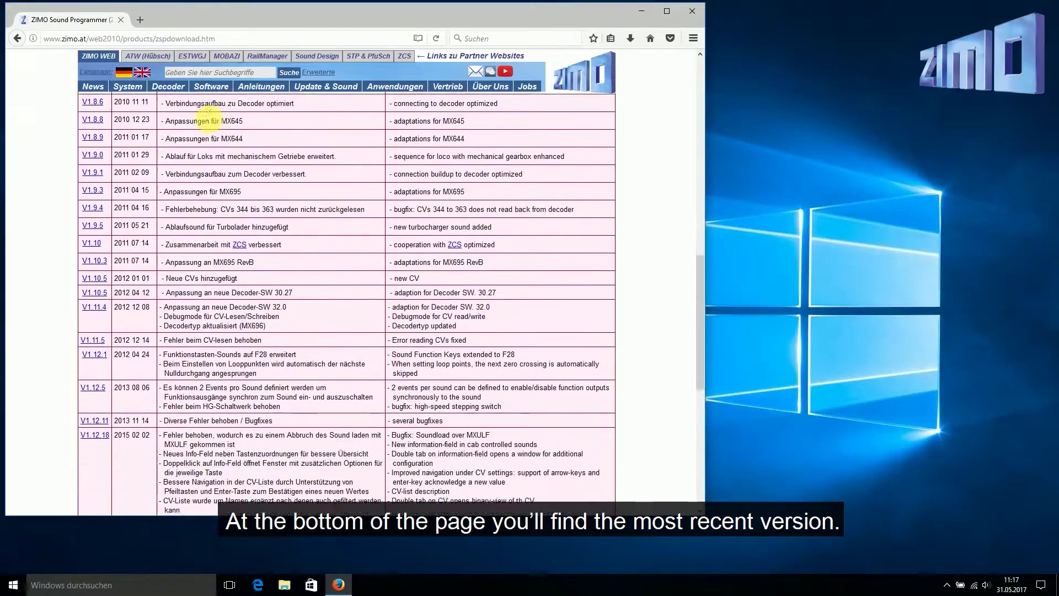
scroll(210, 122, "down", 5)
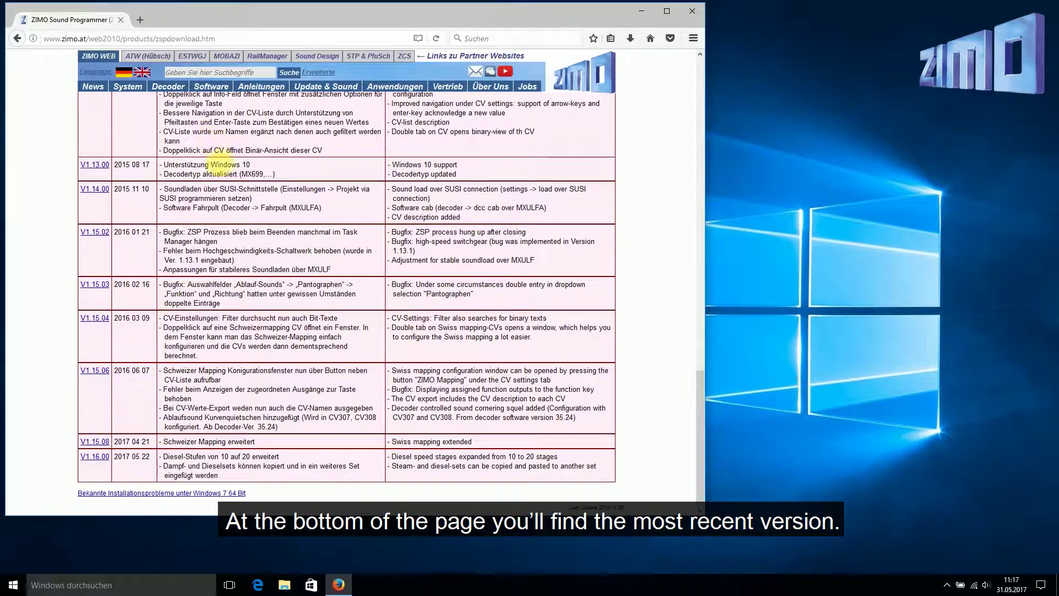
left_click(106, 462)
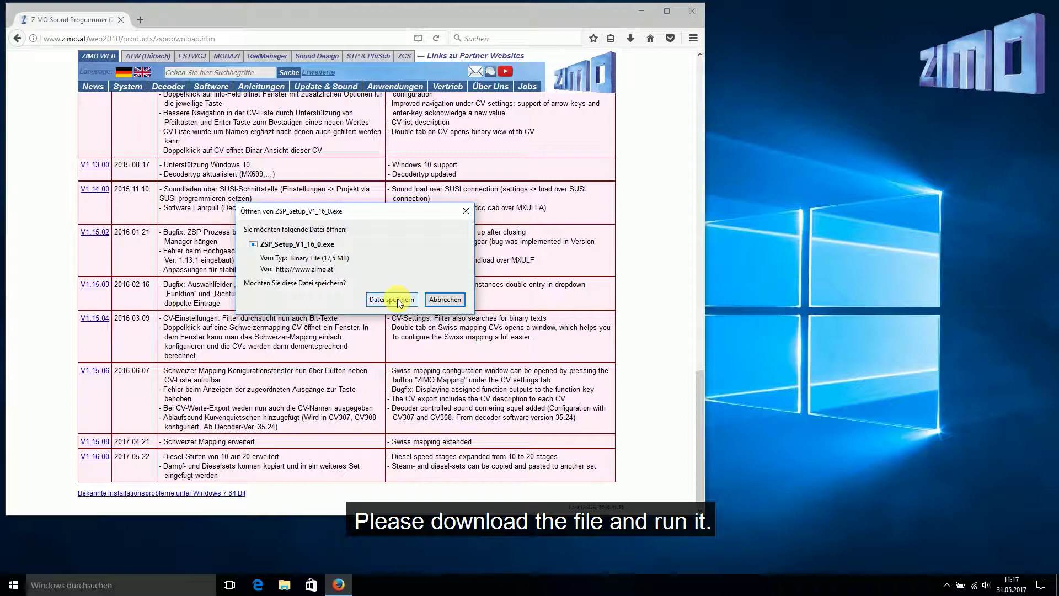
left_click(392, 299)
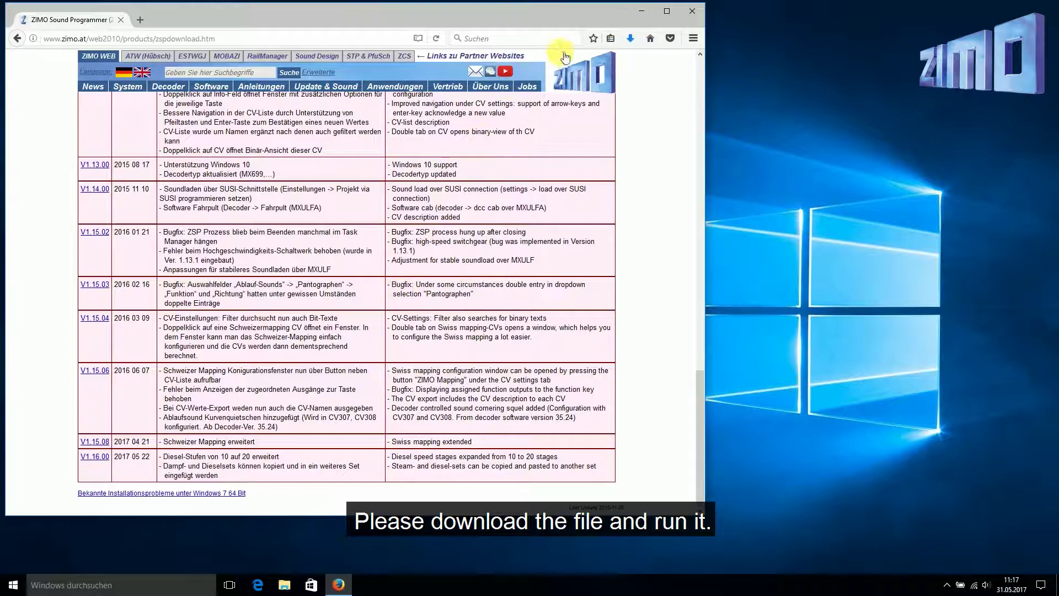
Run the downloaded ZSP_Setup_V1_16_0.exe and allow it to make changes to the device
left_click(631, 45)
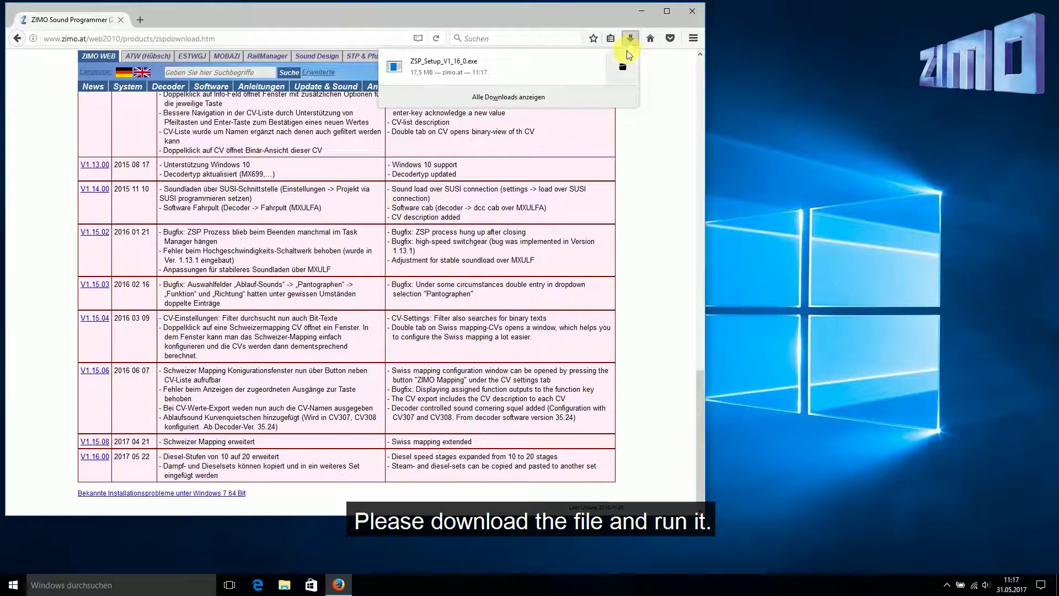
left_click(558, 63)
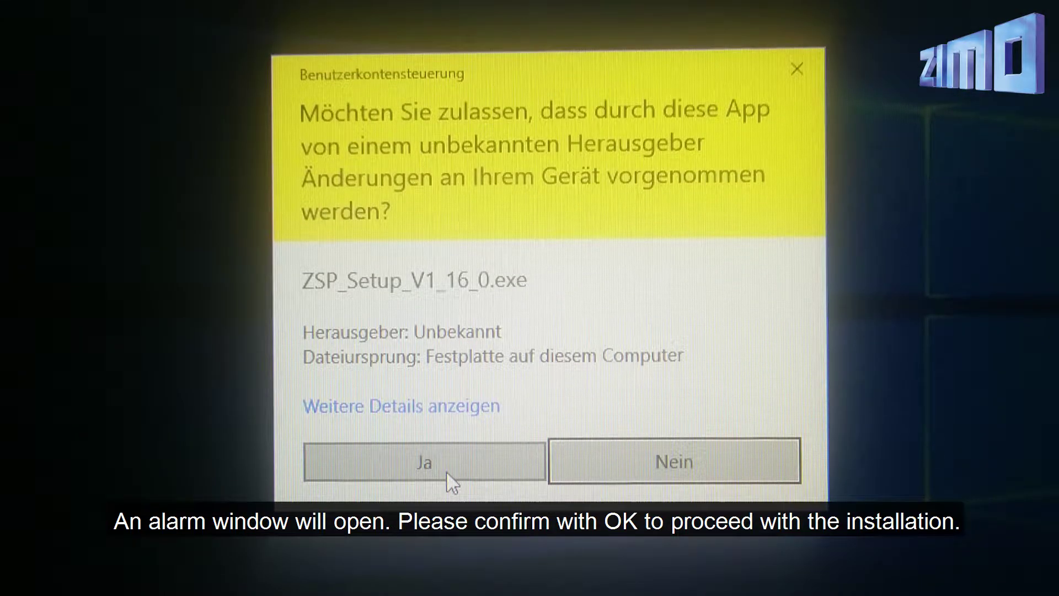
left_click(447, 472)
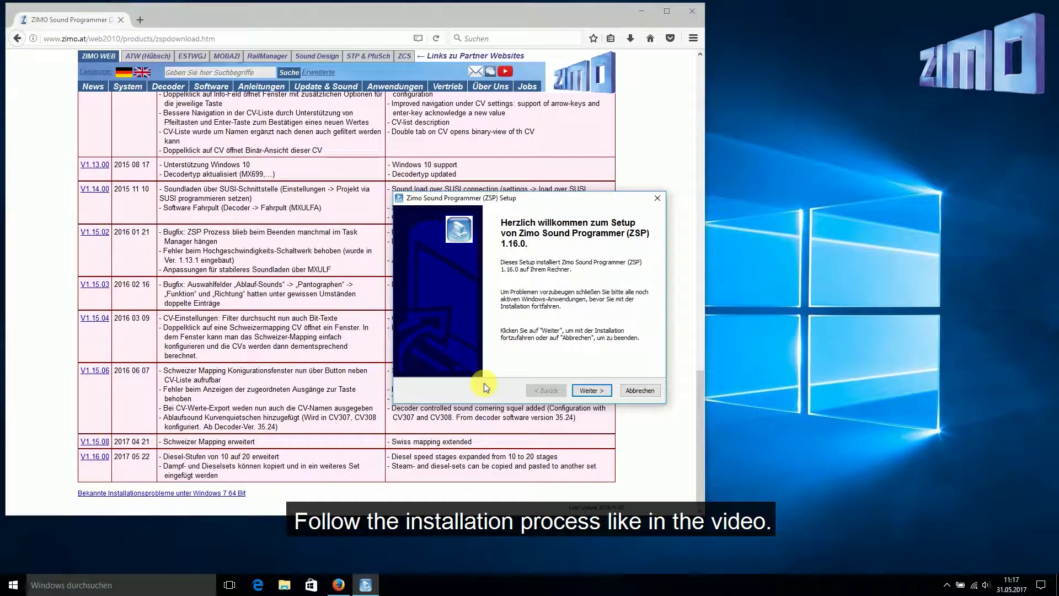
Install ZSP 1.16.0 in C:\Programme (x86)\ZIMO\ with the Programme and Desktop shortcuts, and finish the setup
left_click(586, 393)
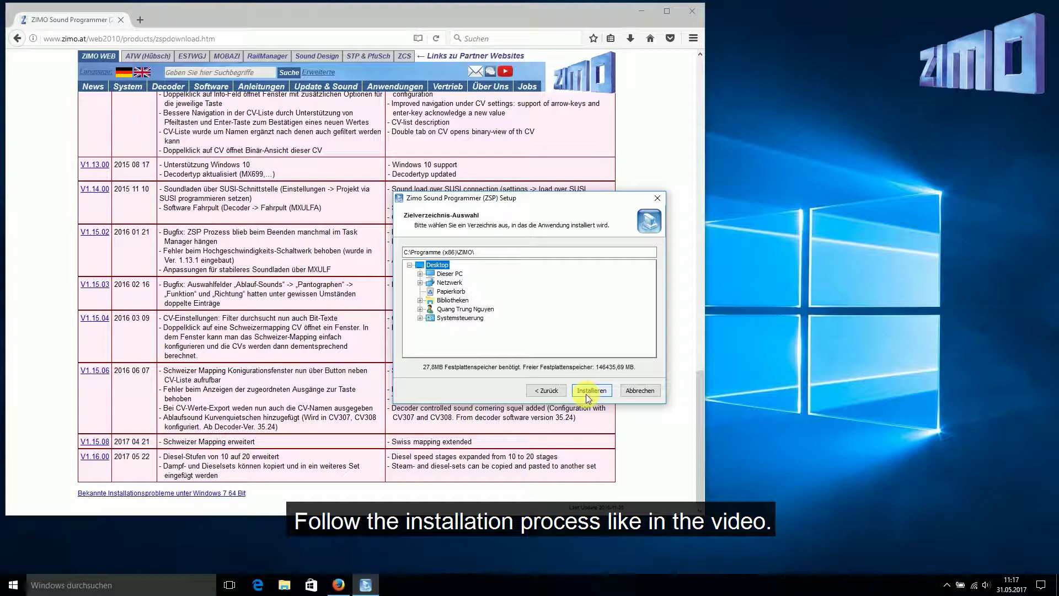
left_click(586, 392)
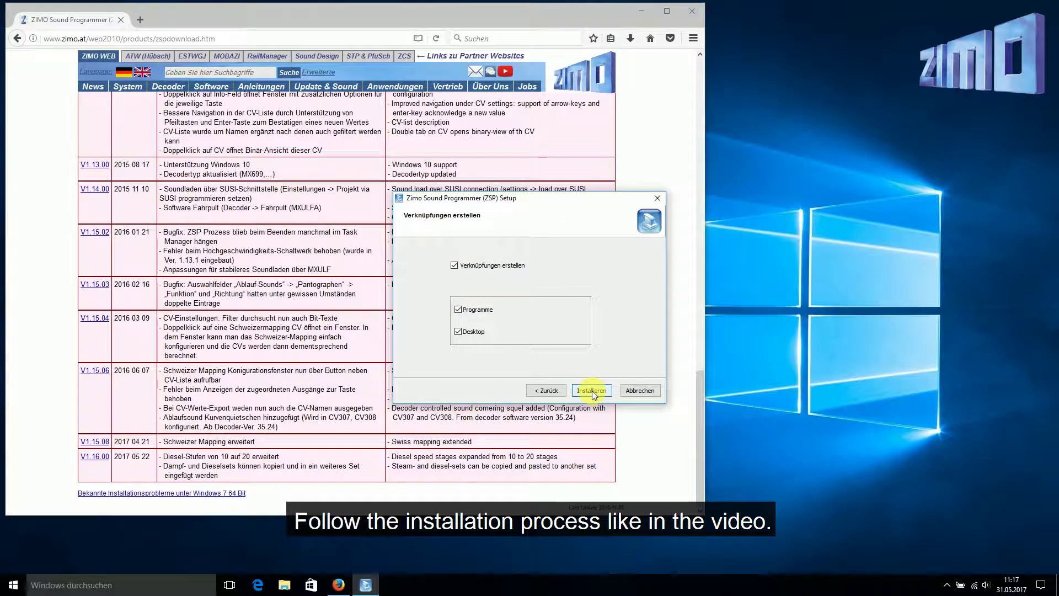
left_click(591, 391)
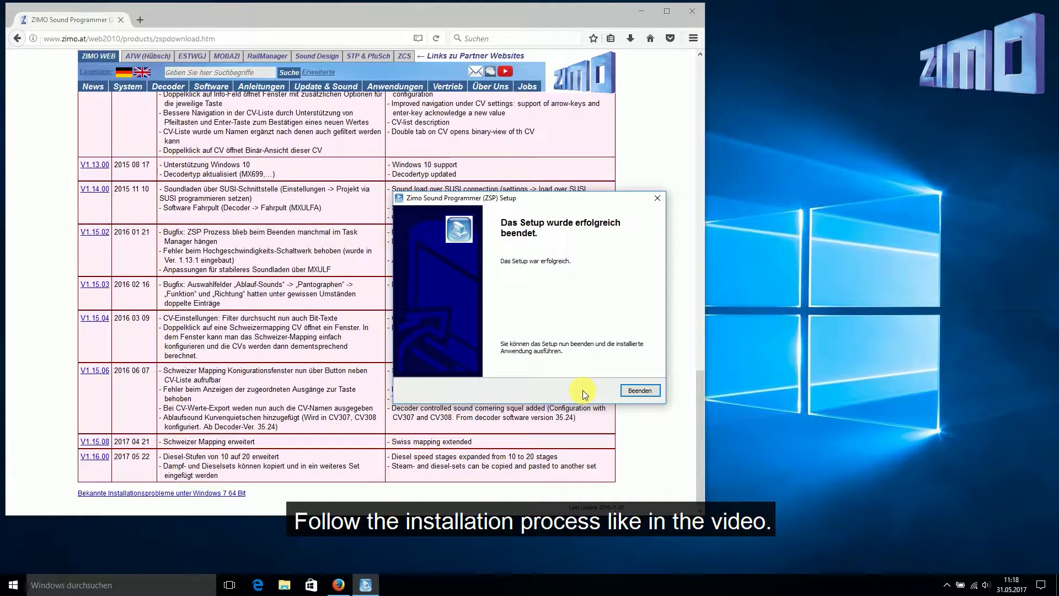
left_click(629, 392)
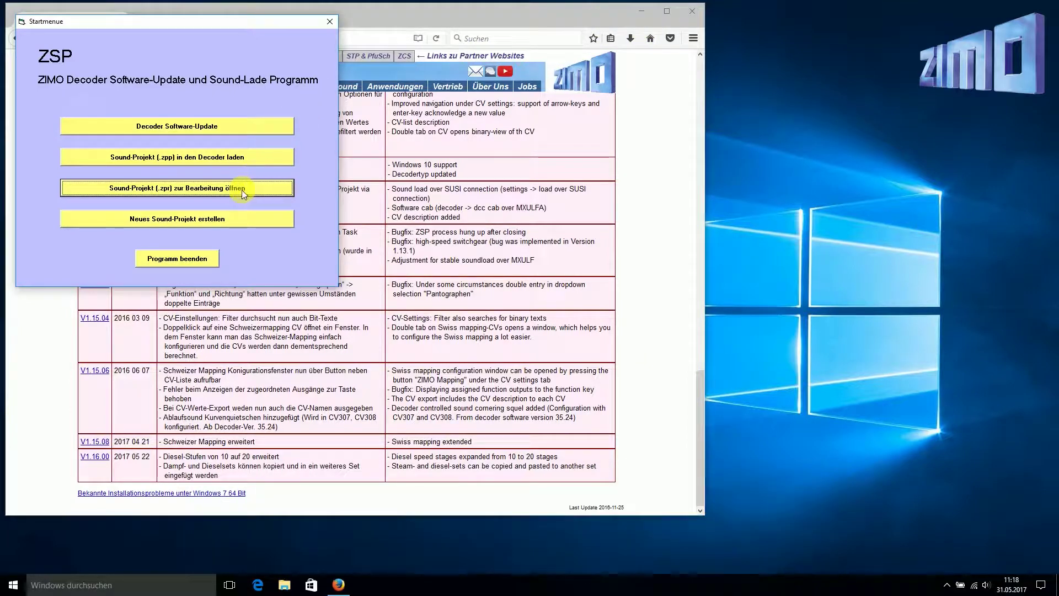
Open the sound project DA_DI_Coll_MX640.zpr from the DA_DI_COLL_EU folder for editing in ZSP
left_click(190, 187)
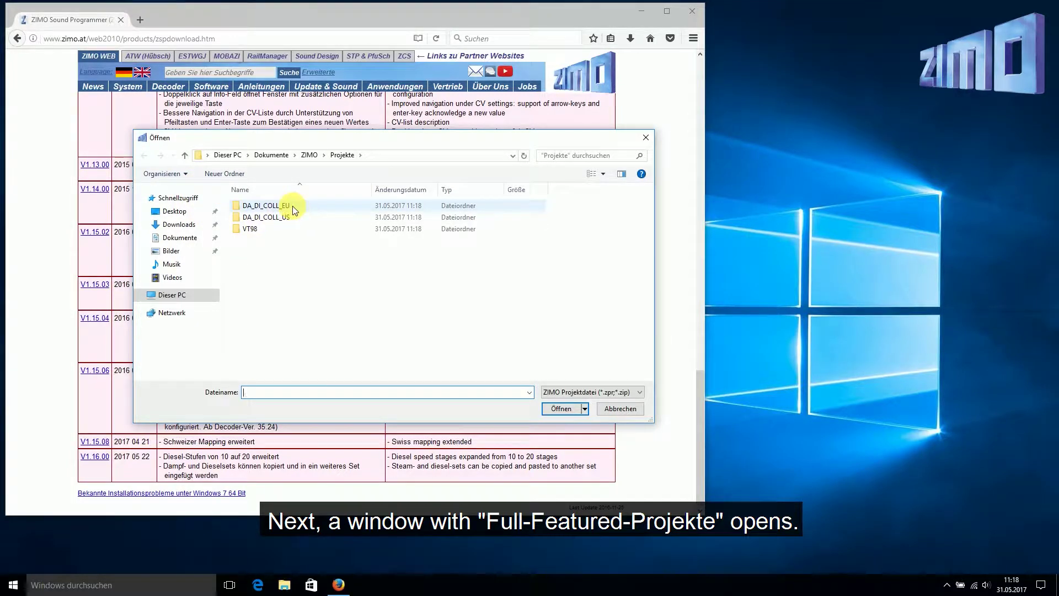
double_click(266, 206)
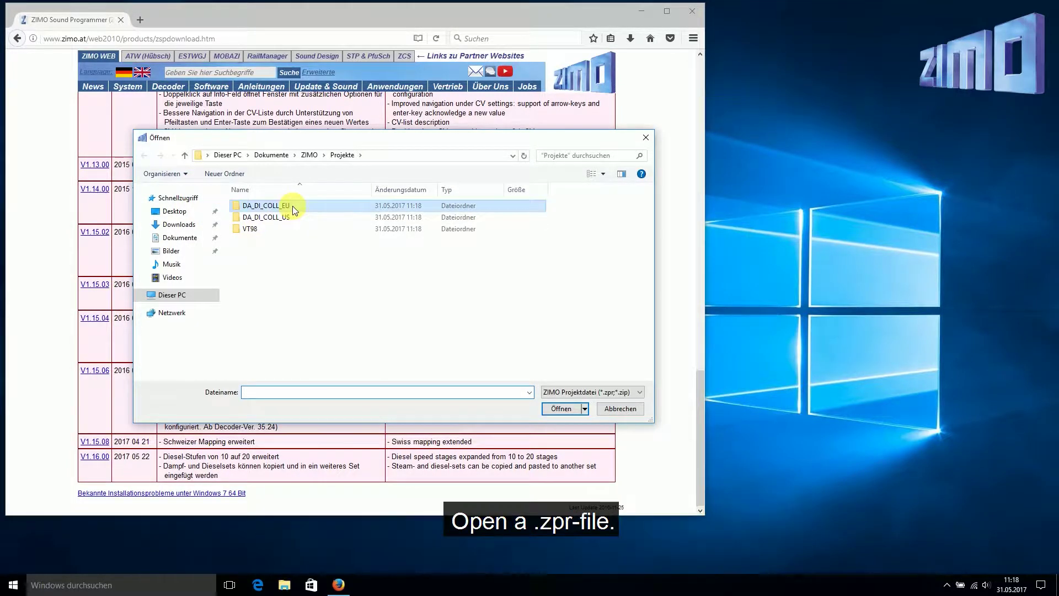
scroll(303, 231, "down", 2)
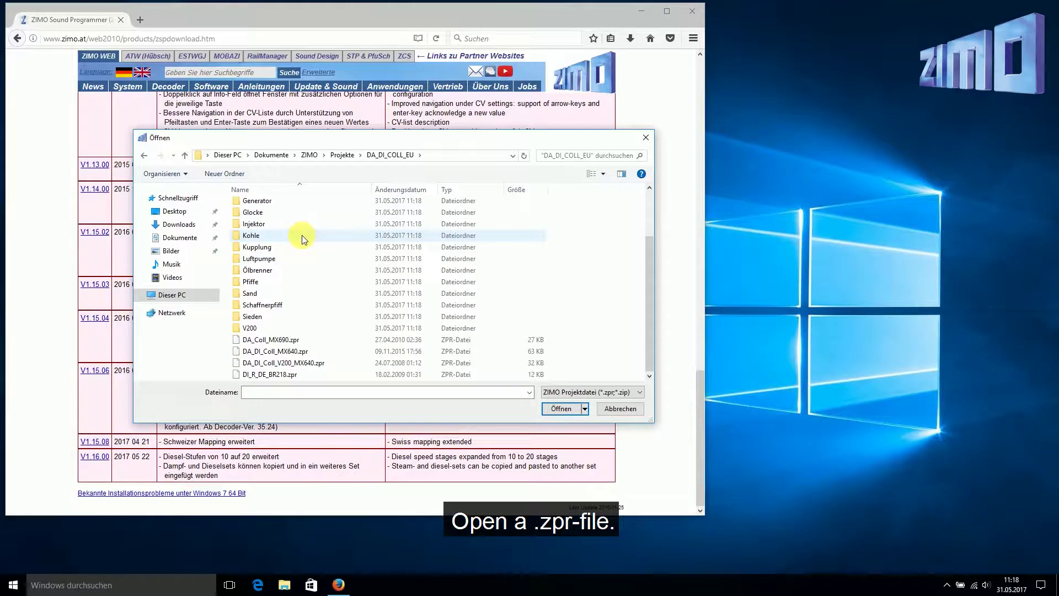
left_click(318, 351)
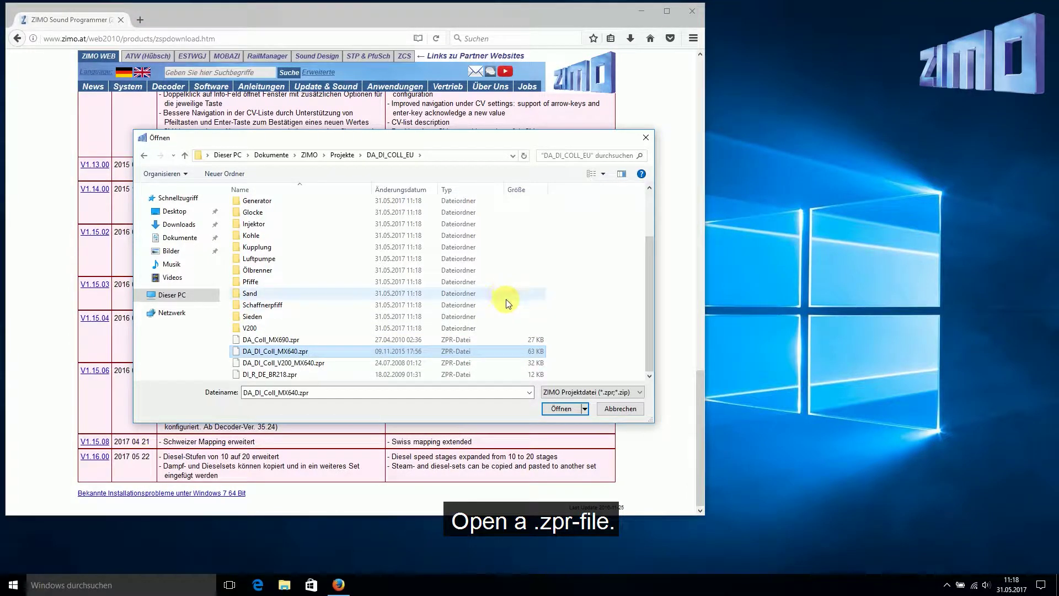
left_click(560, 408)
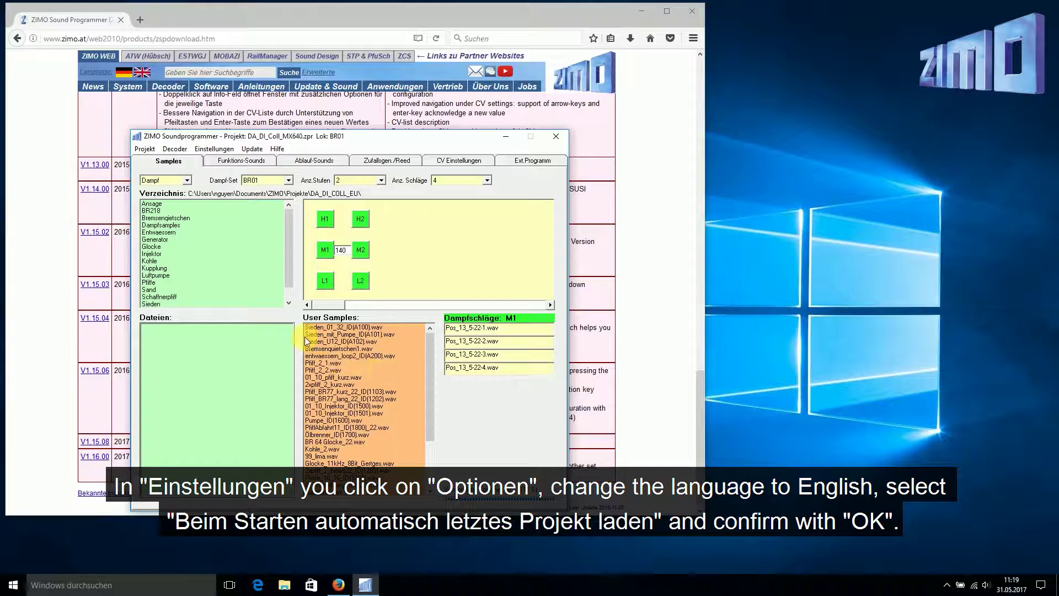
Enable "Beim Starten automatisch letztes Projekt laden" in the program options and confirm
left_click(220, 150)
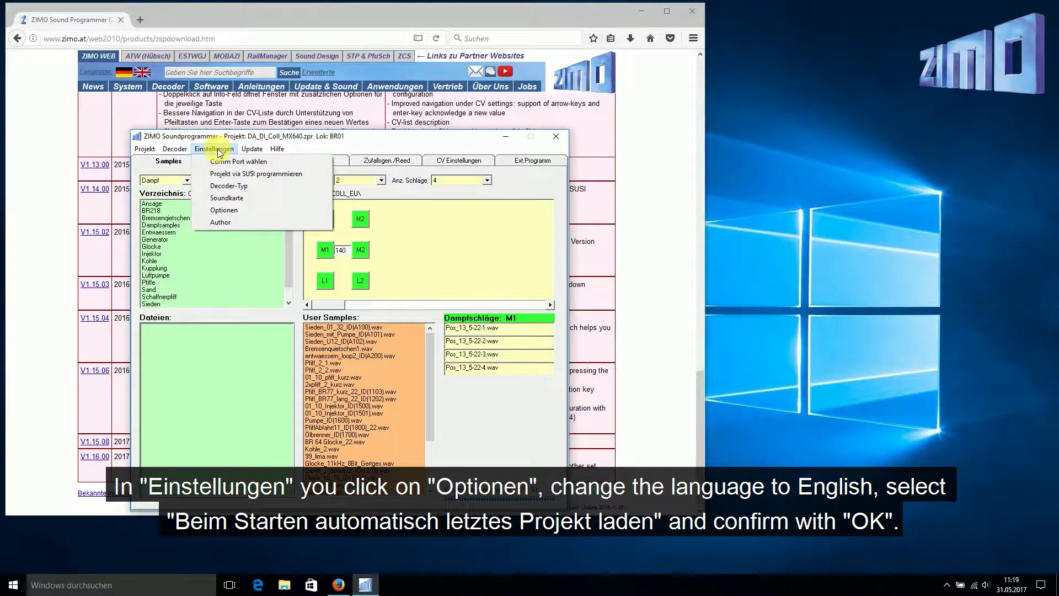
left_click(215, 210)
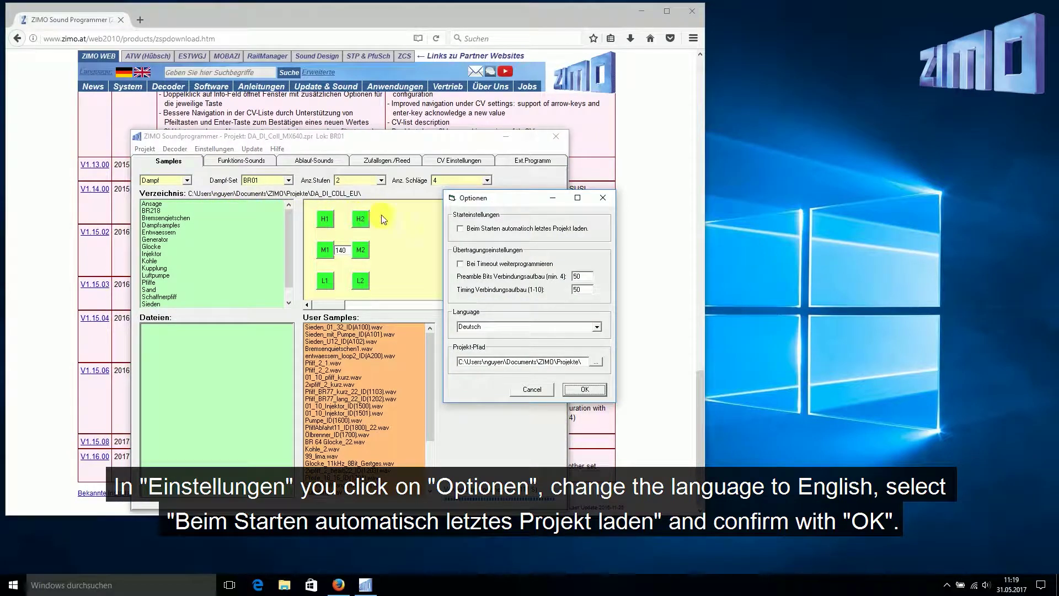
left_click(460, 230)
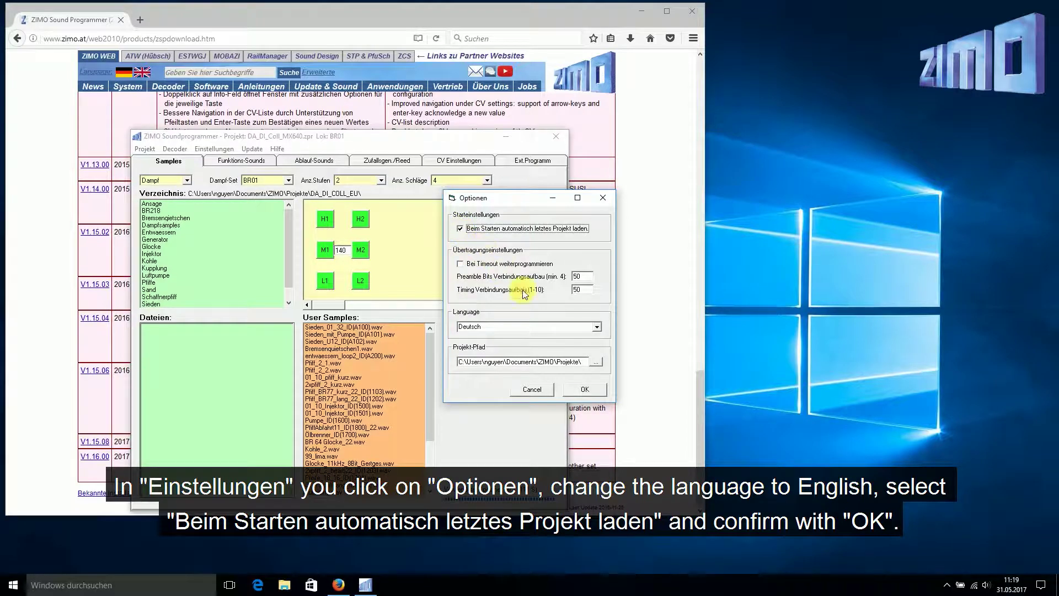
left_click(587, 388)
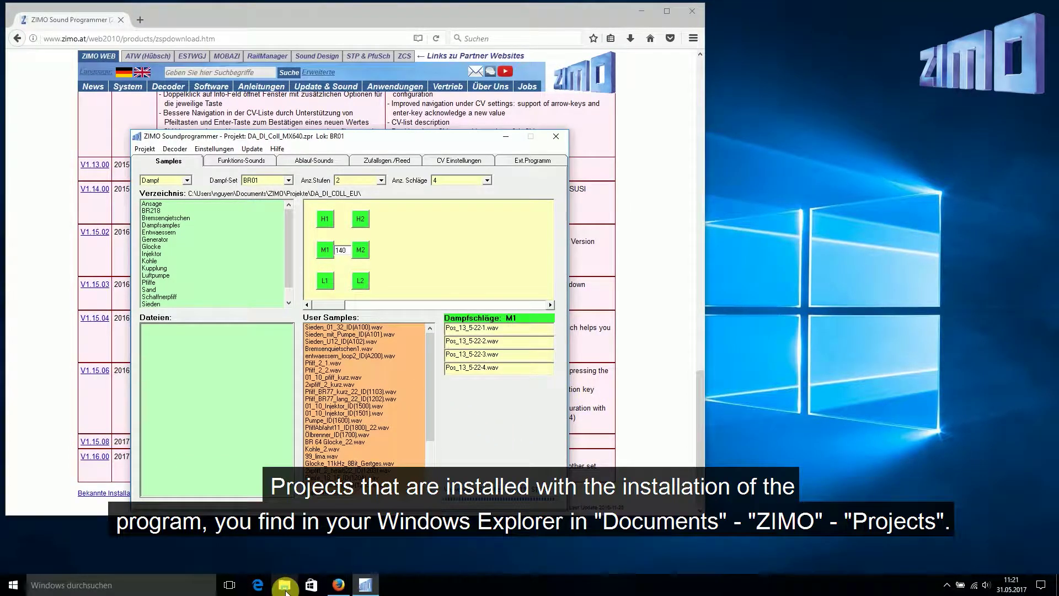
Switch to File Explorer and view the installed sound projects in Dokumente > ZIMO > Projekte
left_click(286, 587)
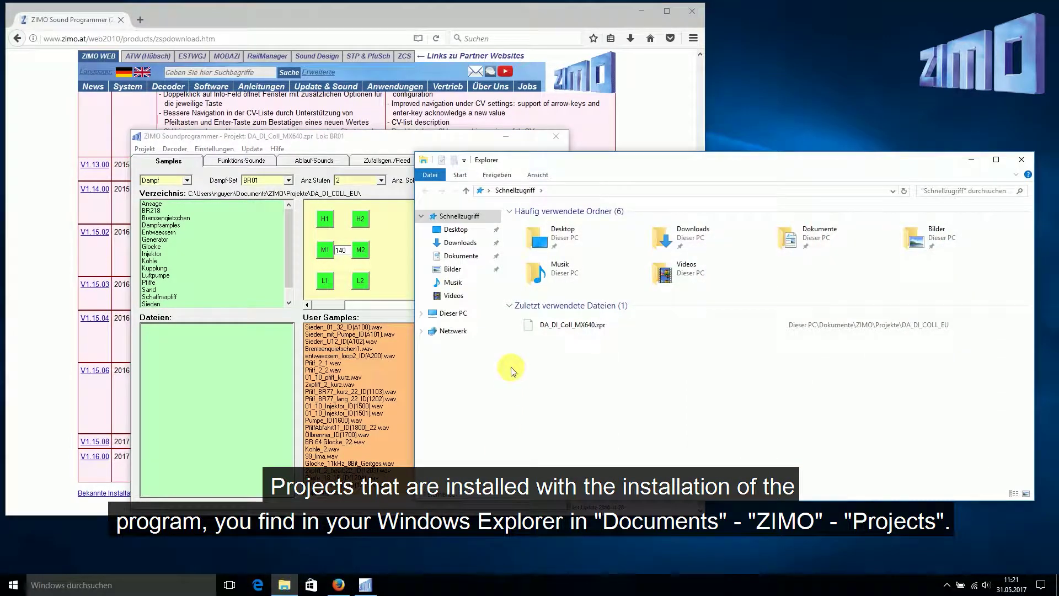
left_click(466, 256)
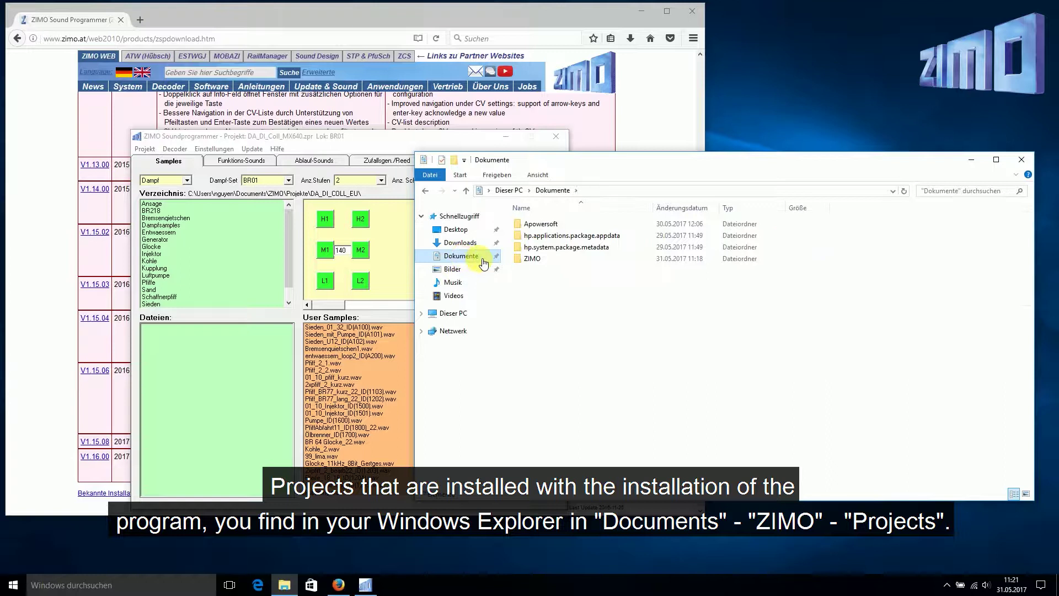
double_click(524, 258)
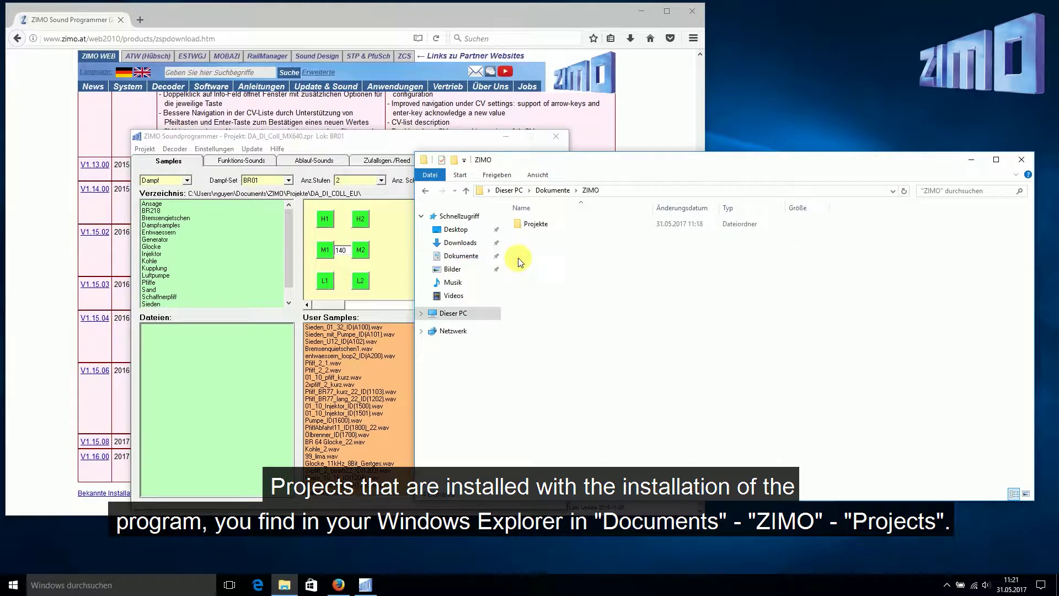
double_click(543, 224)
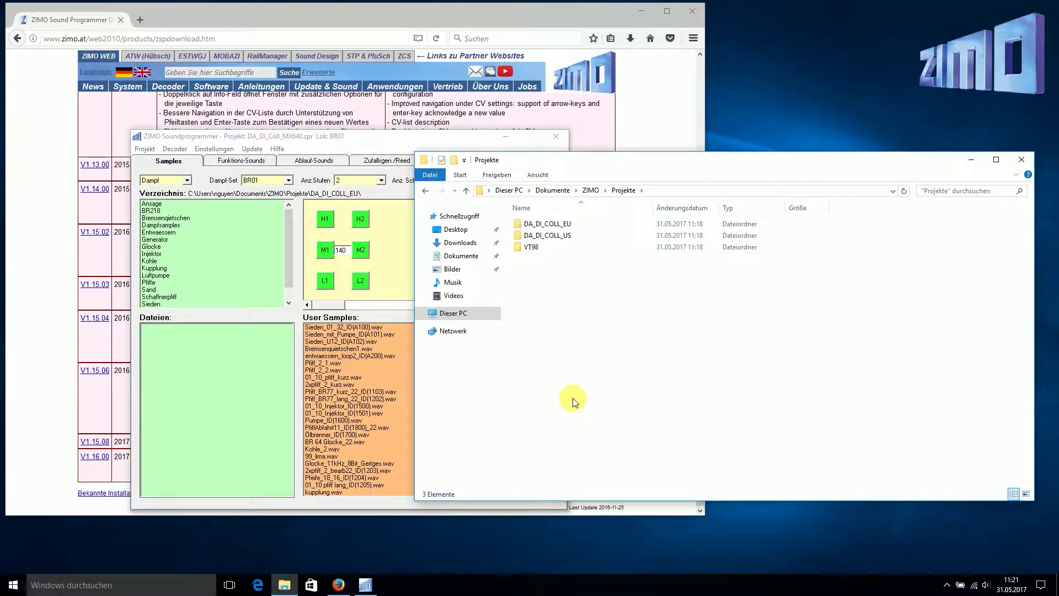
Return to ZIMO Soundprogrammer and confirm COM3, the MXULF's port, as the comm port
left_click(379, 141)
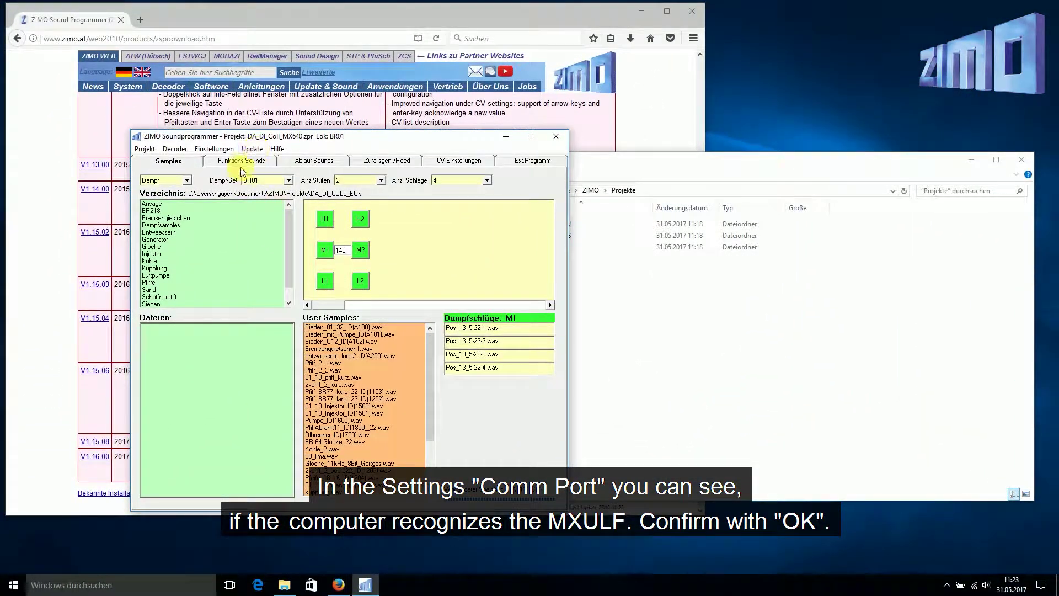
left_click(214, 149)
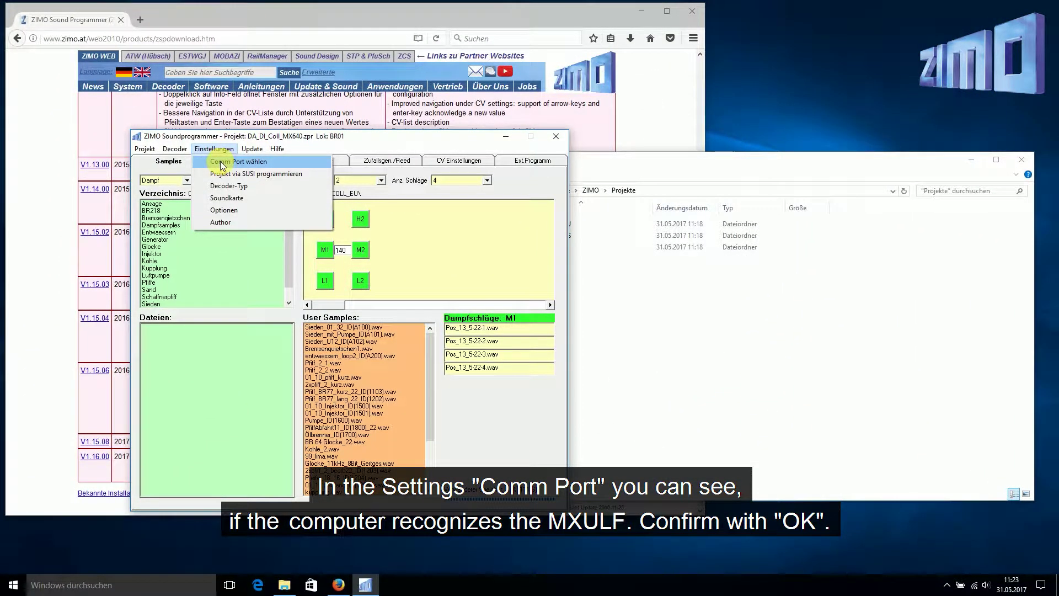
left_click(222, 166)
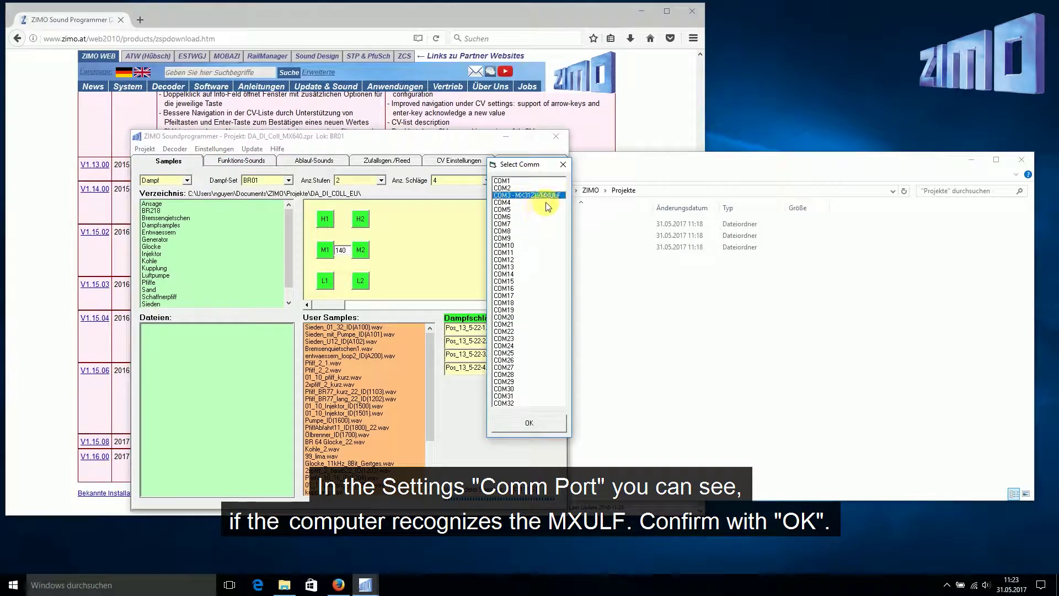
left_click(524, 427)
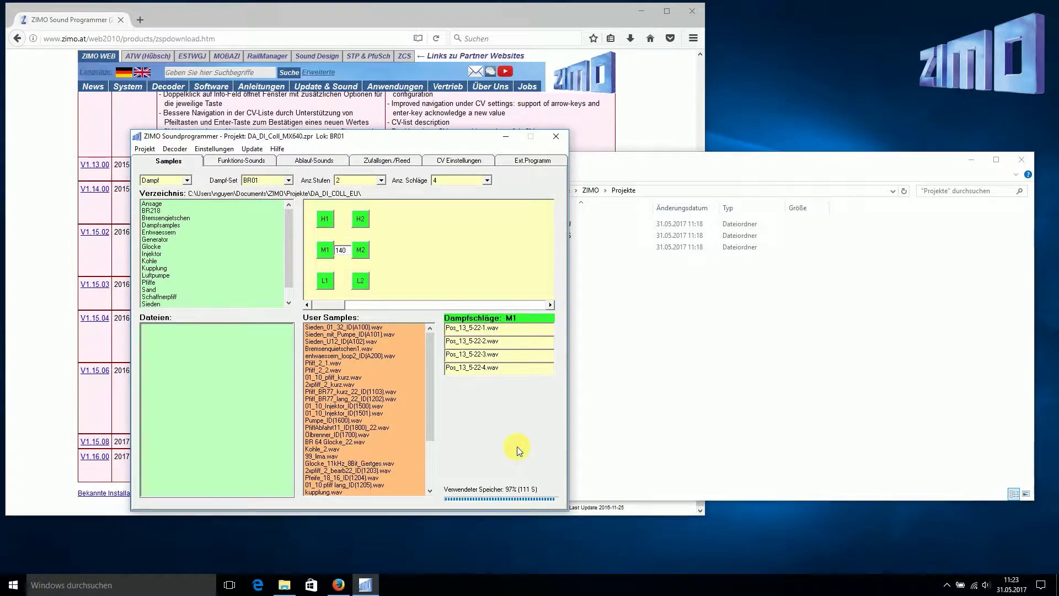
Clear the browser and Projekte folder windows away and restart ZIMO Sound Programmer to check automatic loading of the last project
left_click(643, 15)
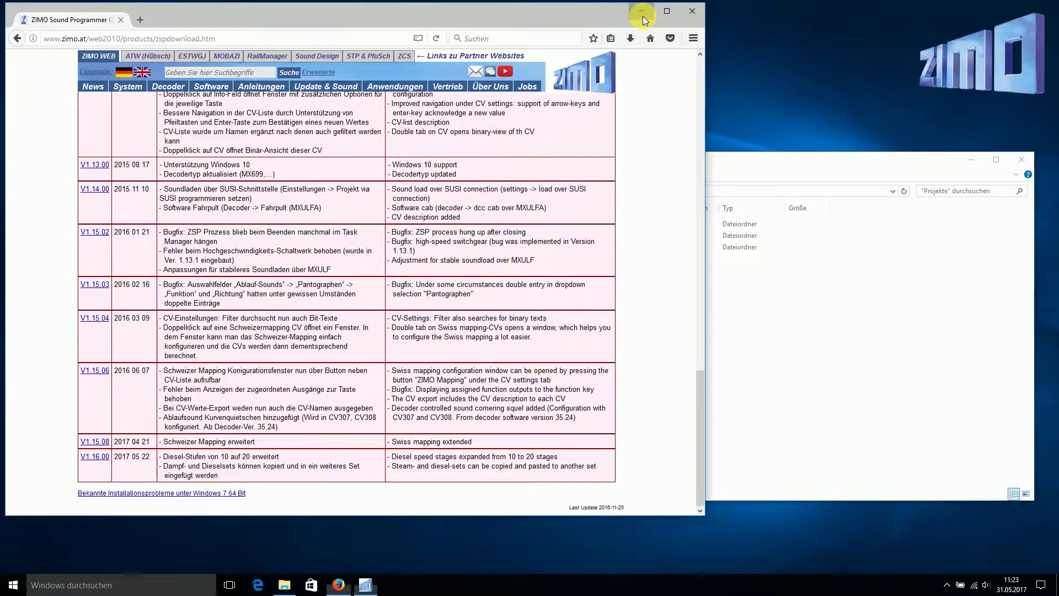
left_click(643, 11)
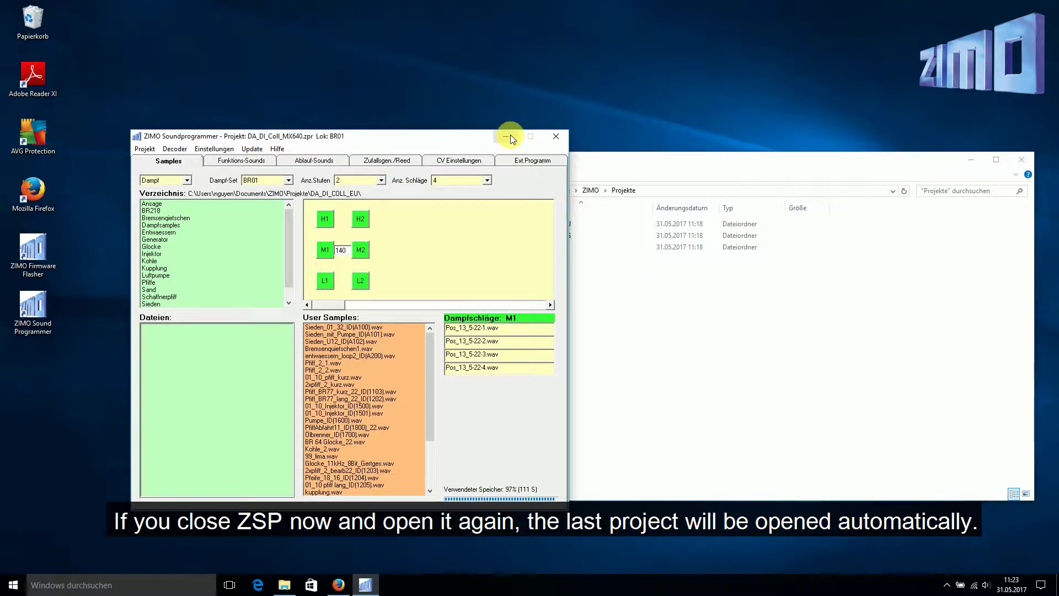
left_click(556, 136)
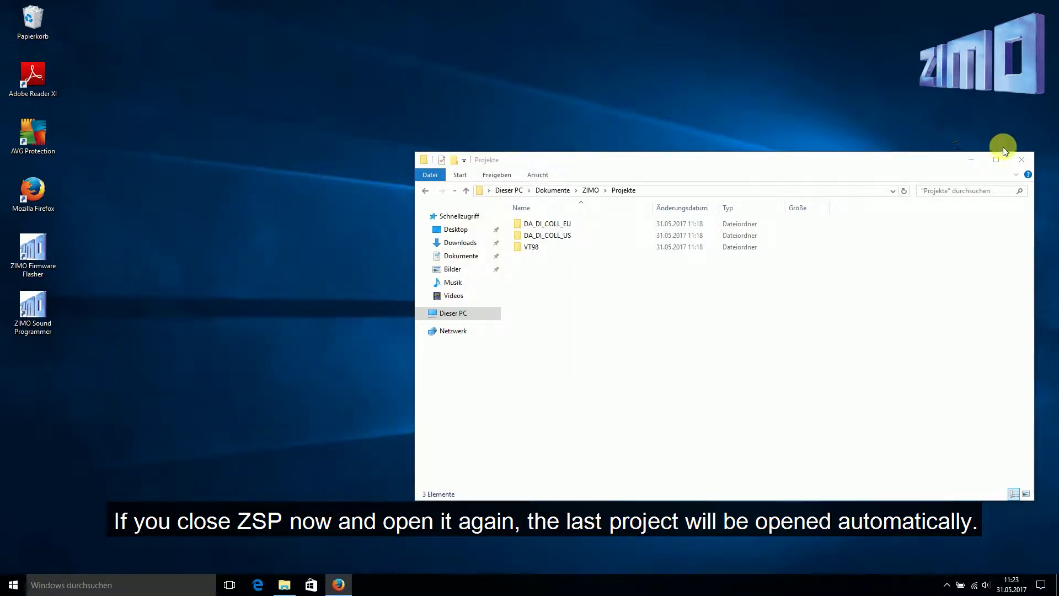
left_click(1018, 158)
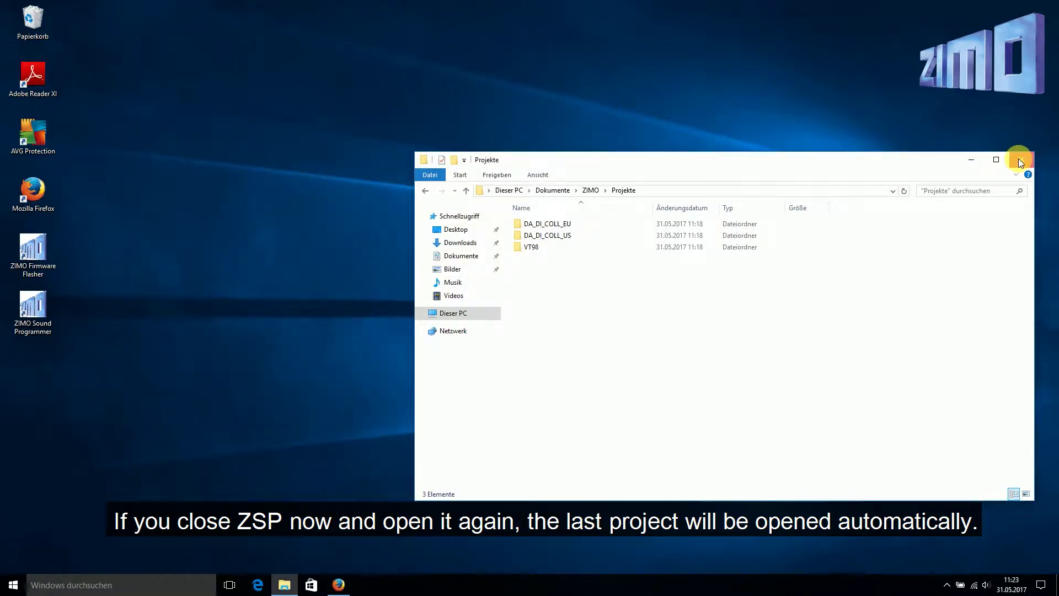
double_click(33, 322)
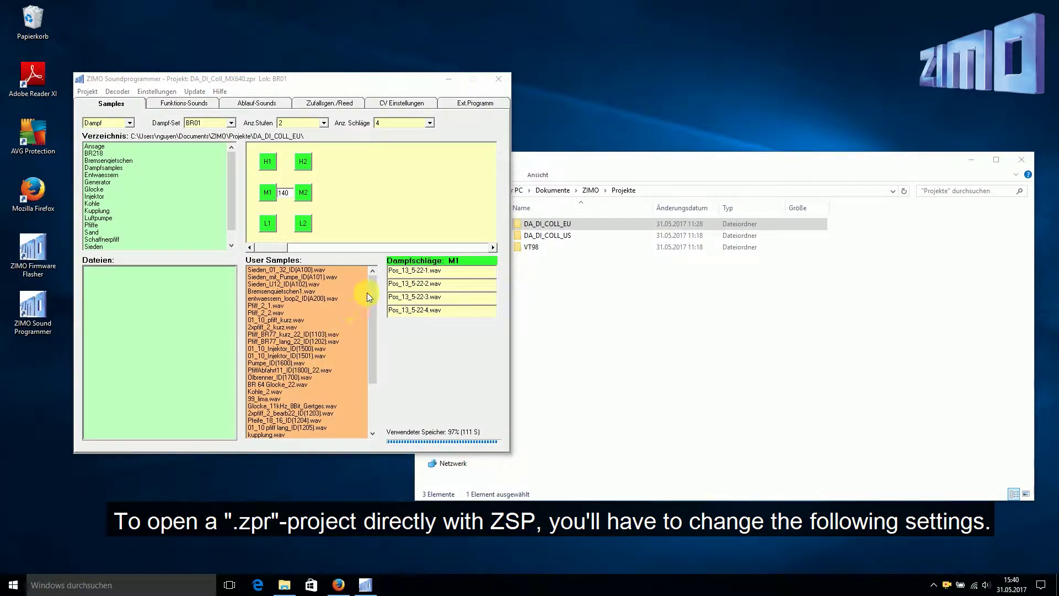
Close ZIMO Sound Programmer and open the DA_DI_COLL_EU project folder in File Explorer
left_click(505, 77)
left_click(531, 226)
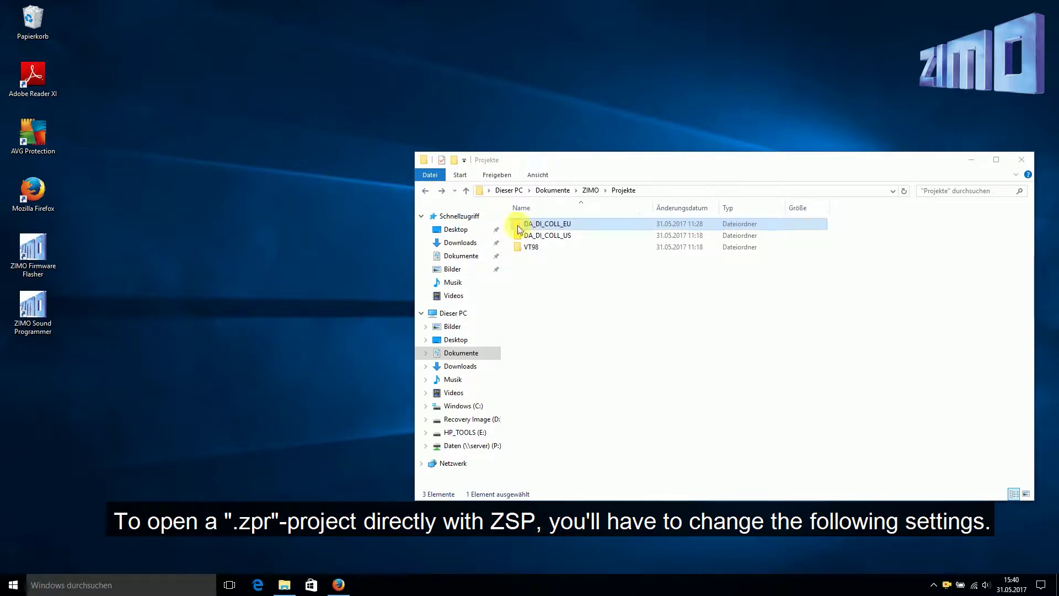
double_click(531, 226)
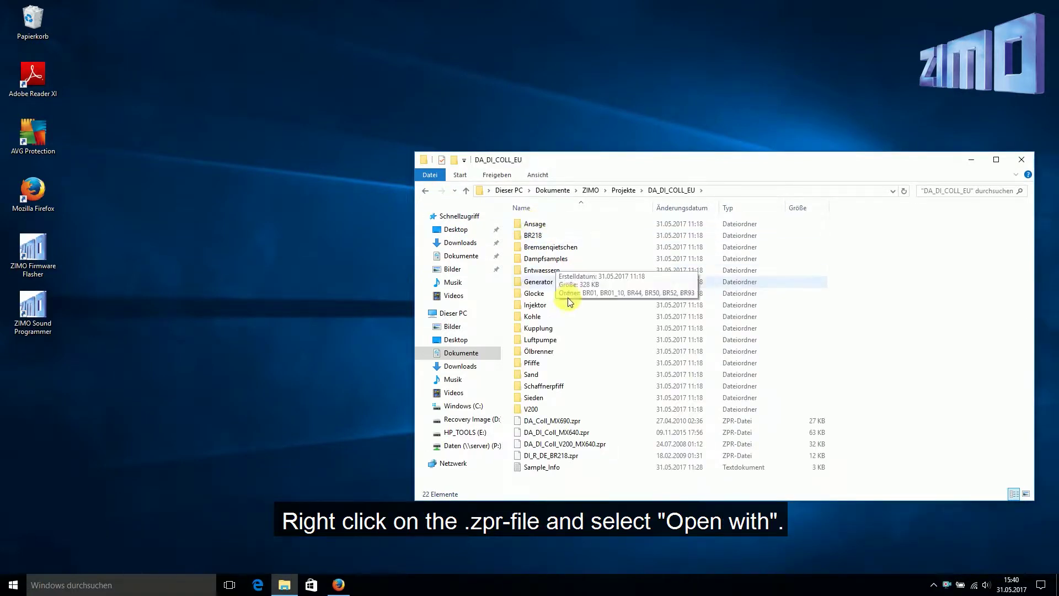
Start choosing an app to open DA_DI_Coll_MX640.zpr with, and look for another app on this PC
left_click(559, 438)
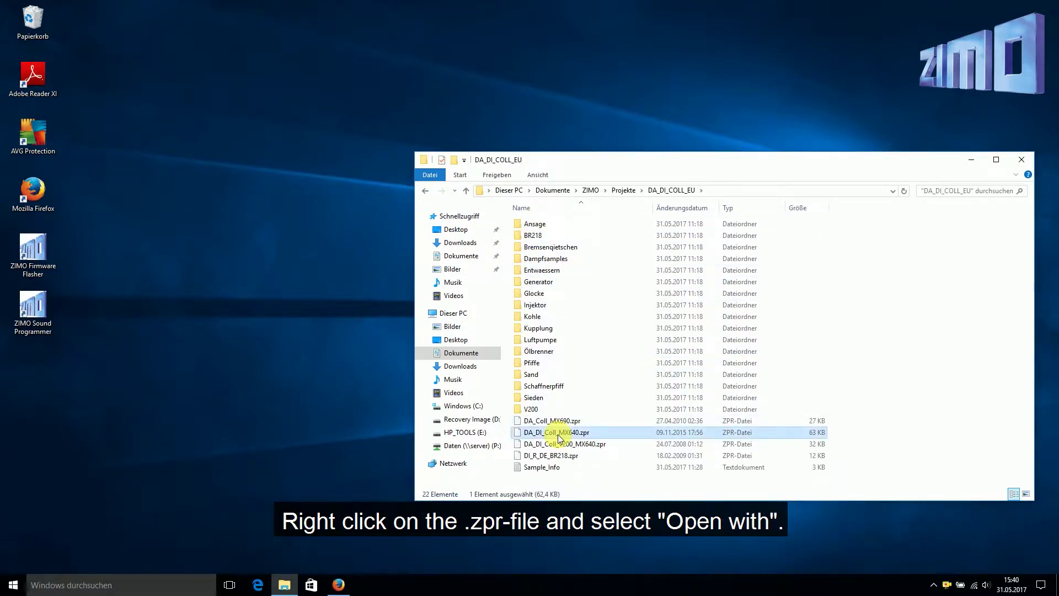
right_click(559, 438)
mouse_move(633, 316)
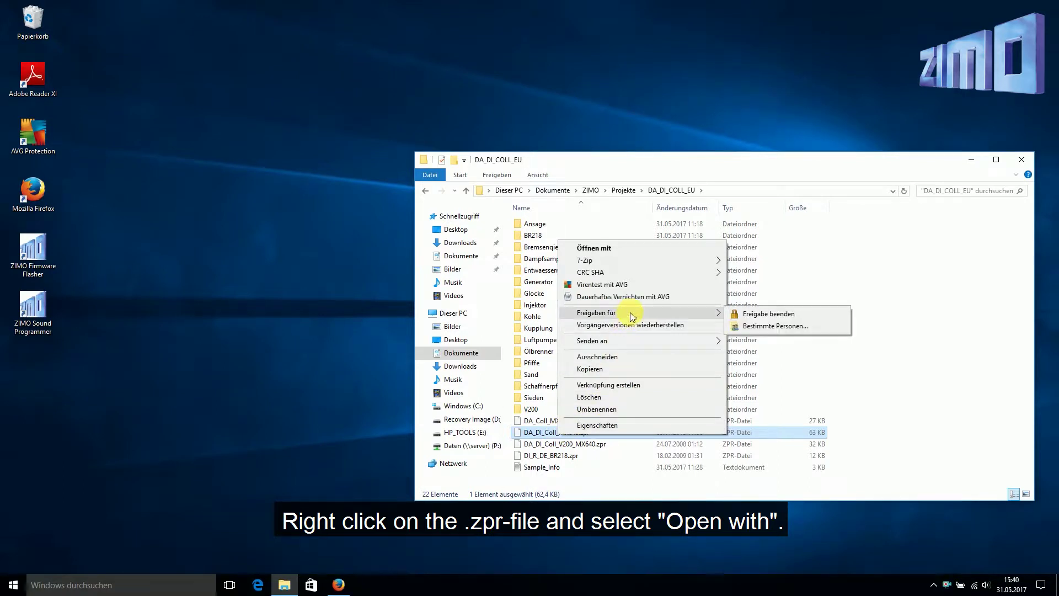
left_click(625, 247)
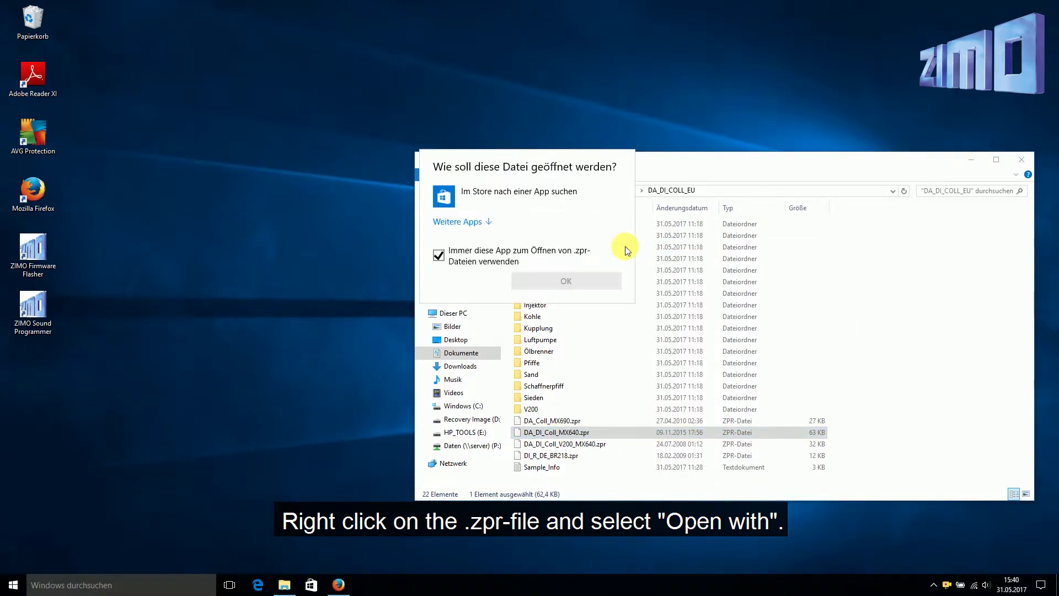
left_click(482, 223)
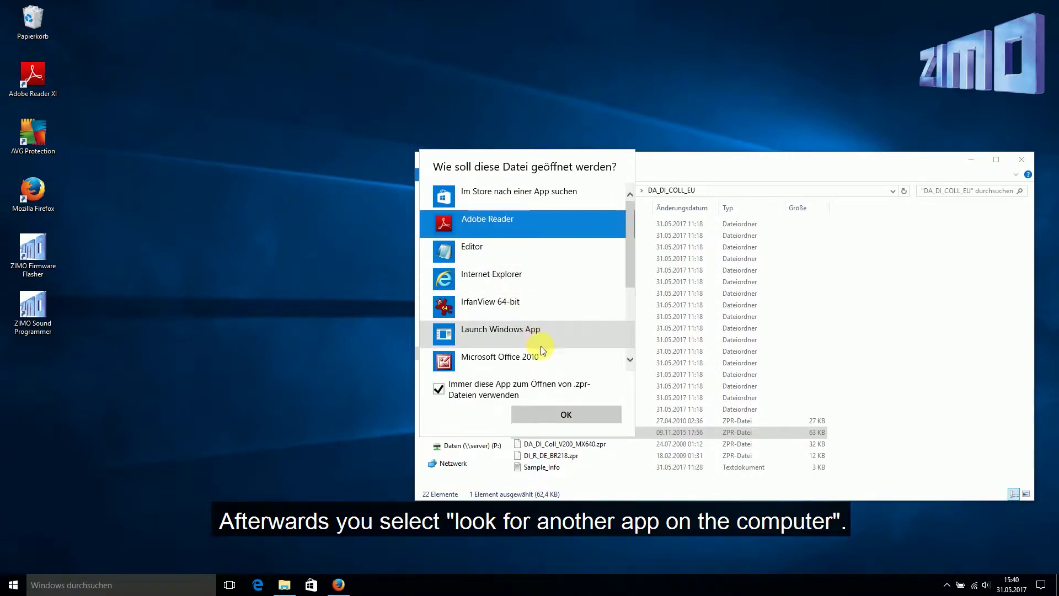
scroll(557, 311, "down", 1)
scroll(557, 310, "down", 4)
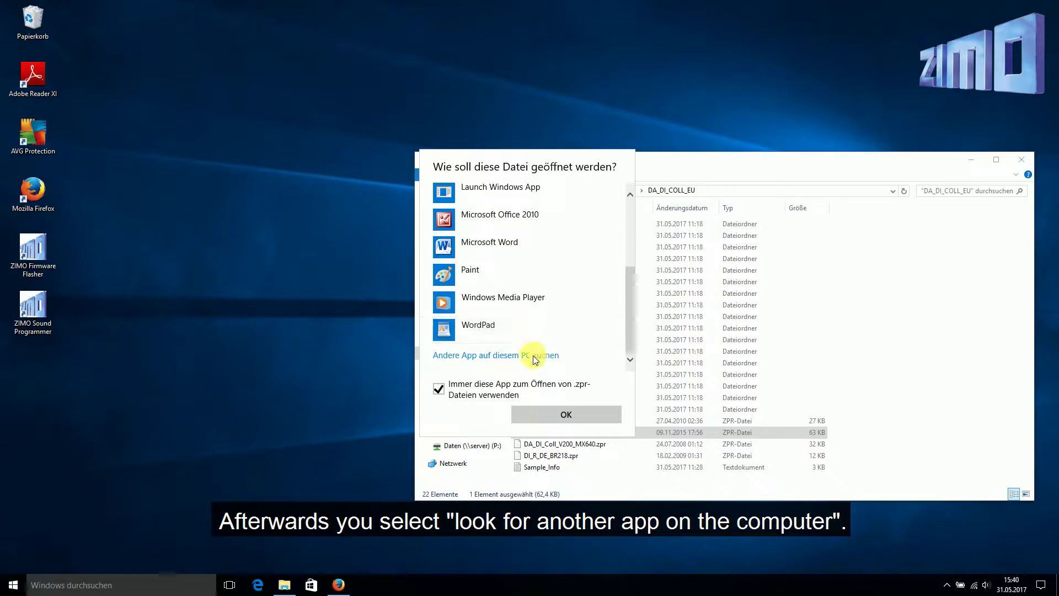
left_click(533, 355)
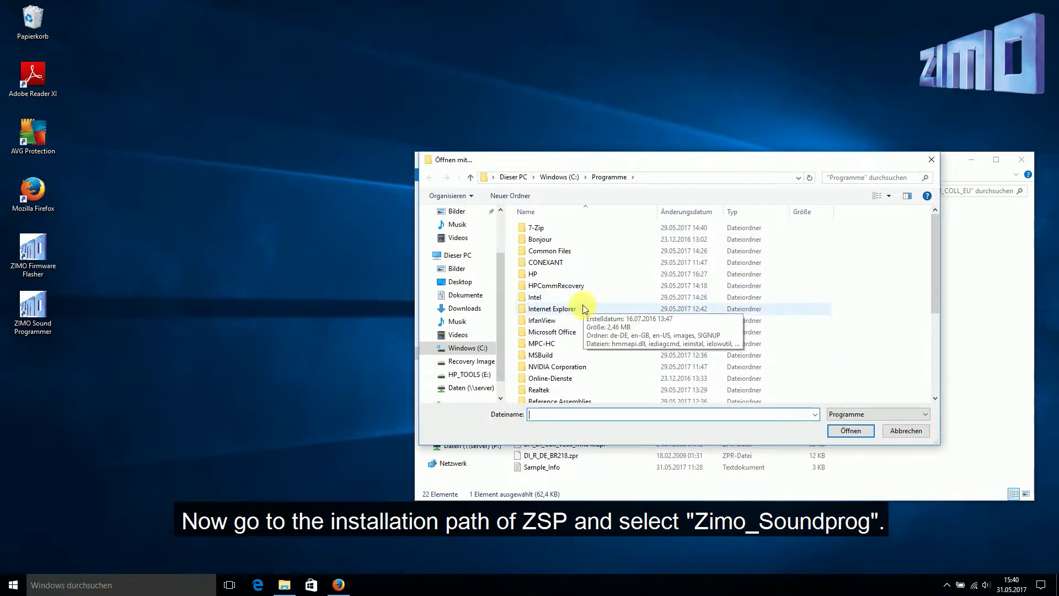
Select the Zimo_Soundprog application from C:\Programme (x86)\ZIMO\ZSP as the program for opening the project file
scroll(583, 306, "down", 1)
scroll(582, 306, "down", 3)
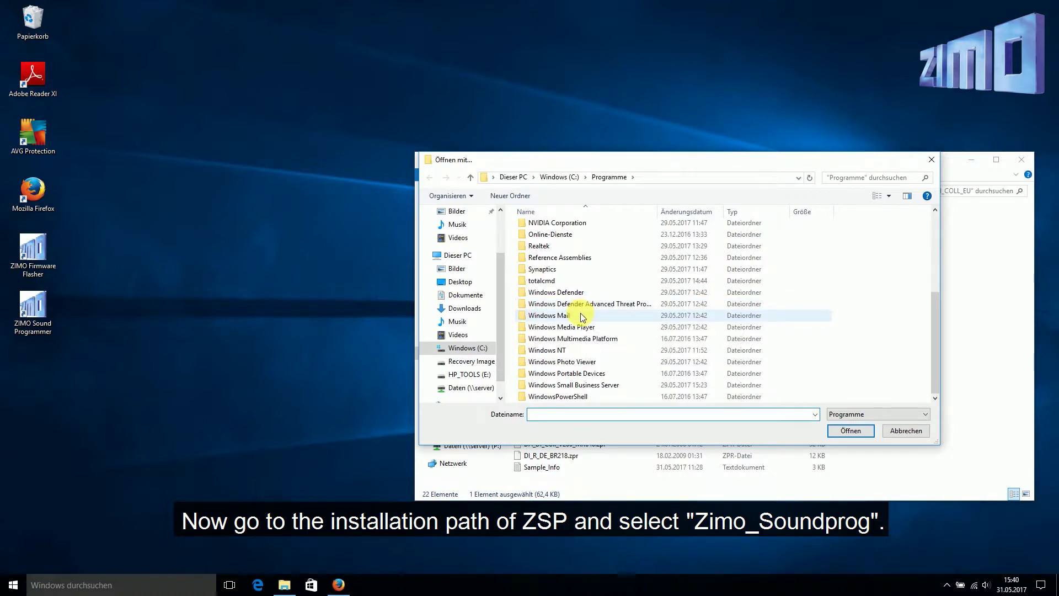
scroll(549, 305, "up", 4)
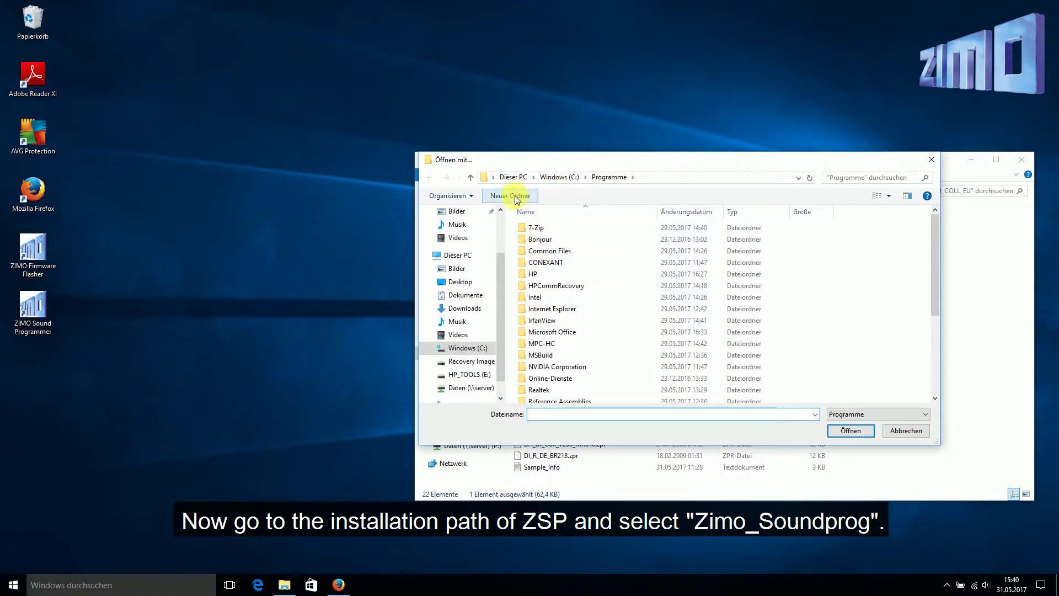
left_click(542, 181)
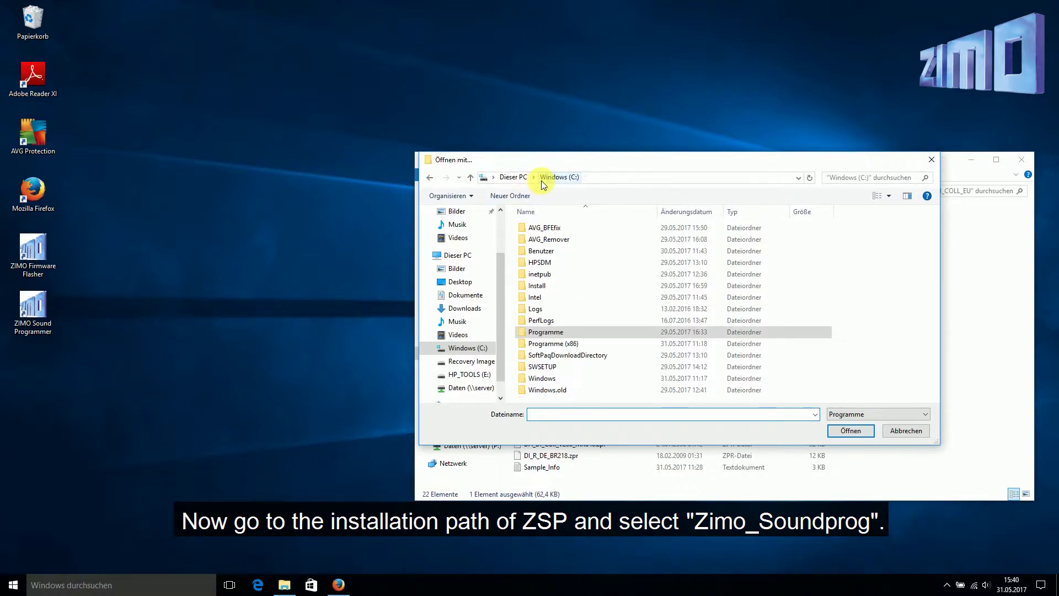
double_click(562, 344)
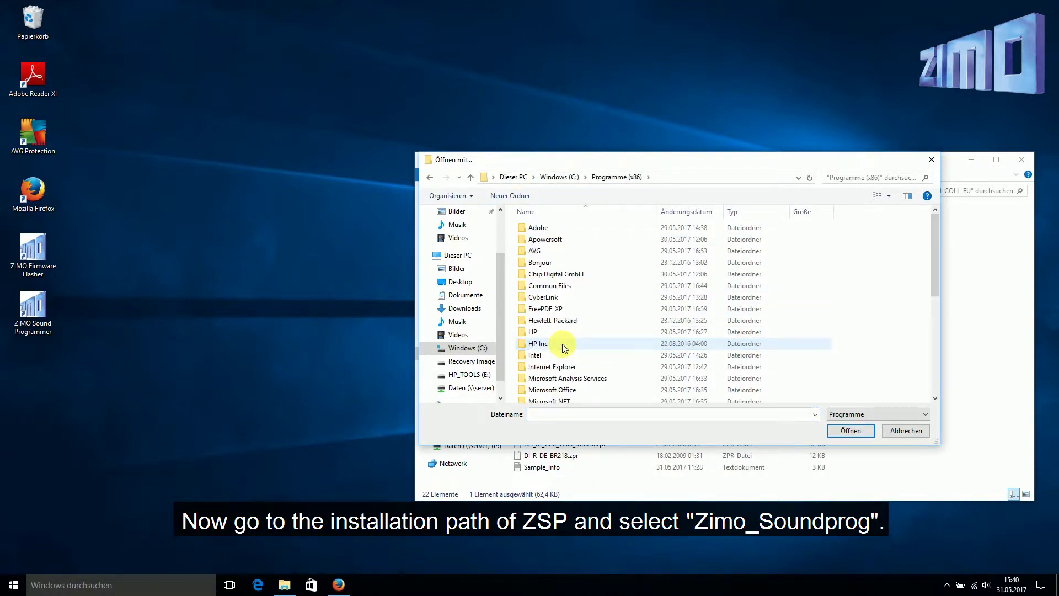
scroll(563, 345, "down", 1)
scroll(562, 346, "down", 6)
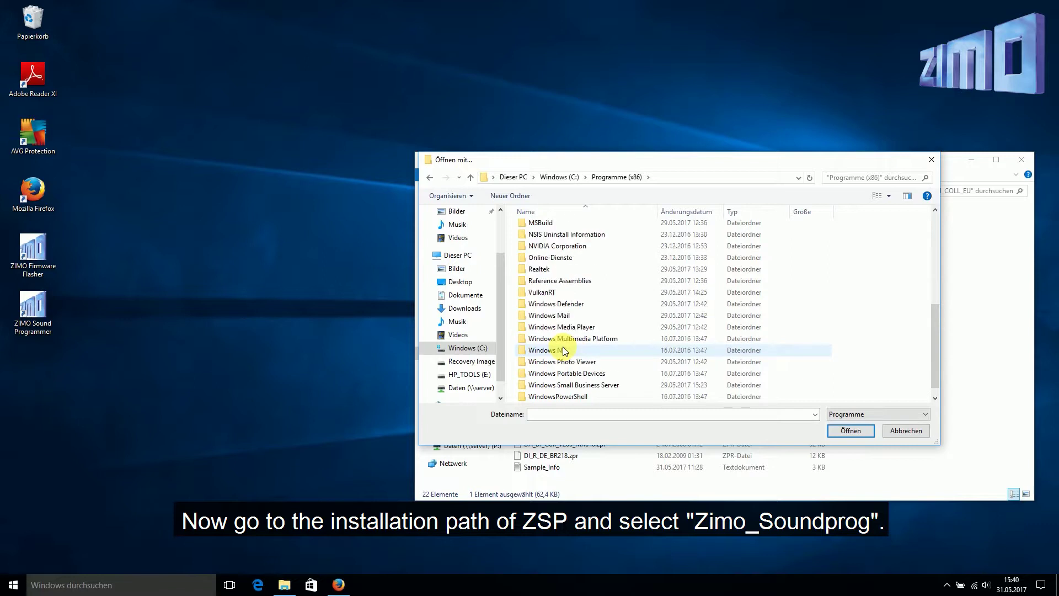
double_click(548, 395)
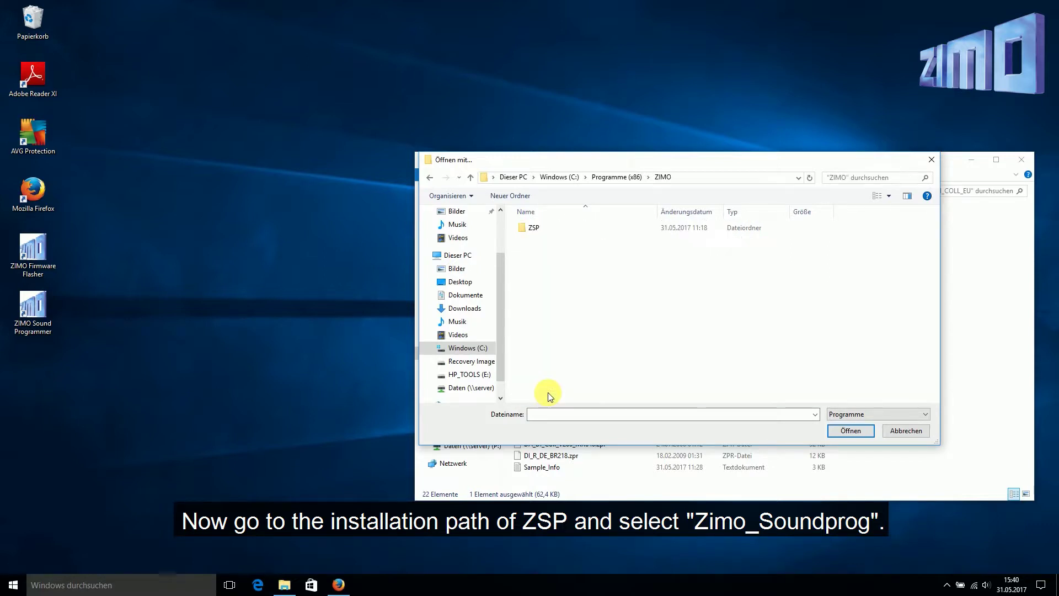
double_click(541, 227)
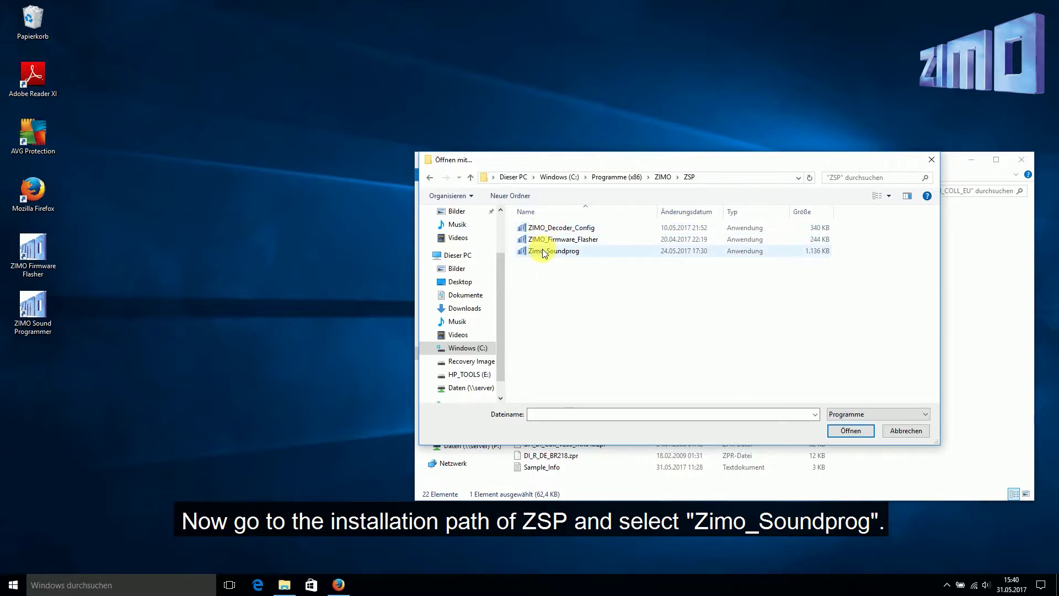
left_click(543, 251)
left_click(850, 431)
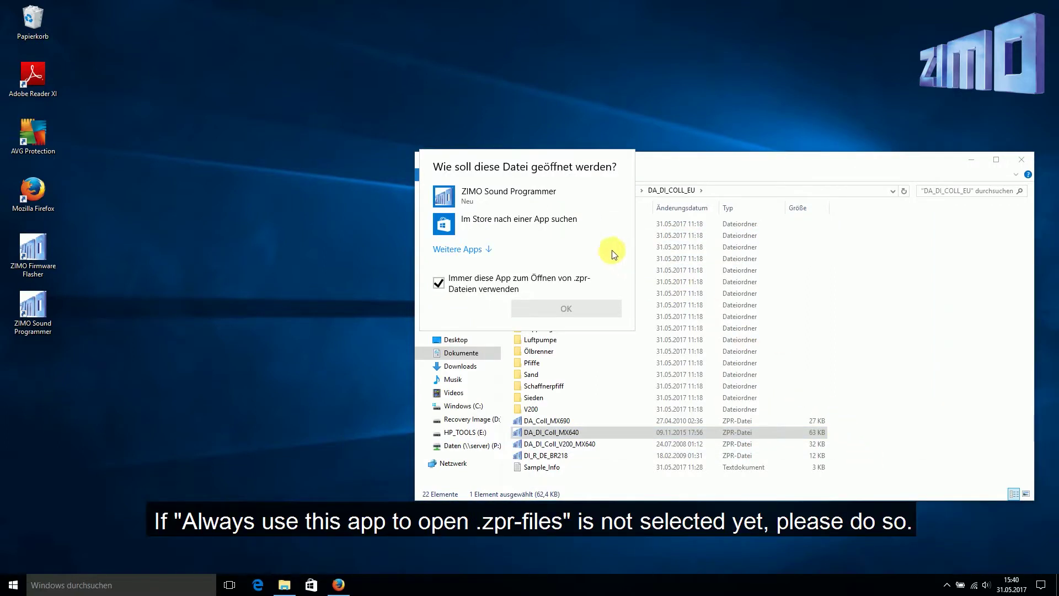
Confirm ZIMO Sound Programmer as the app always used for .zpr files and open DA_DI_Coll_MX640 with it
left_click(544, 205)
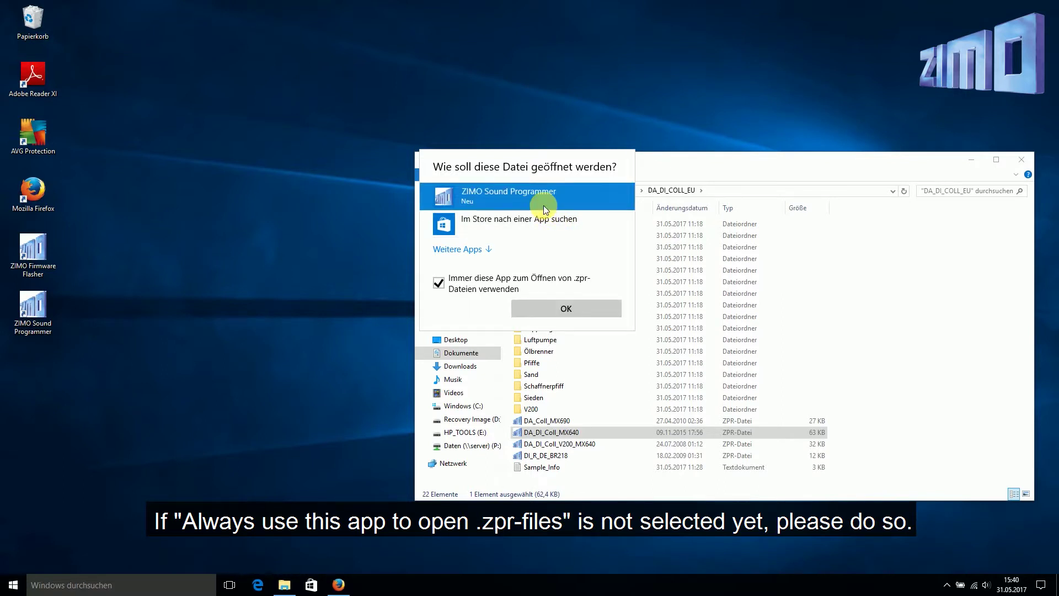
left_click(583, 311)
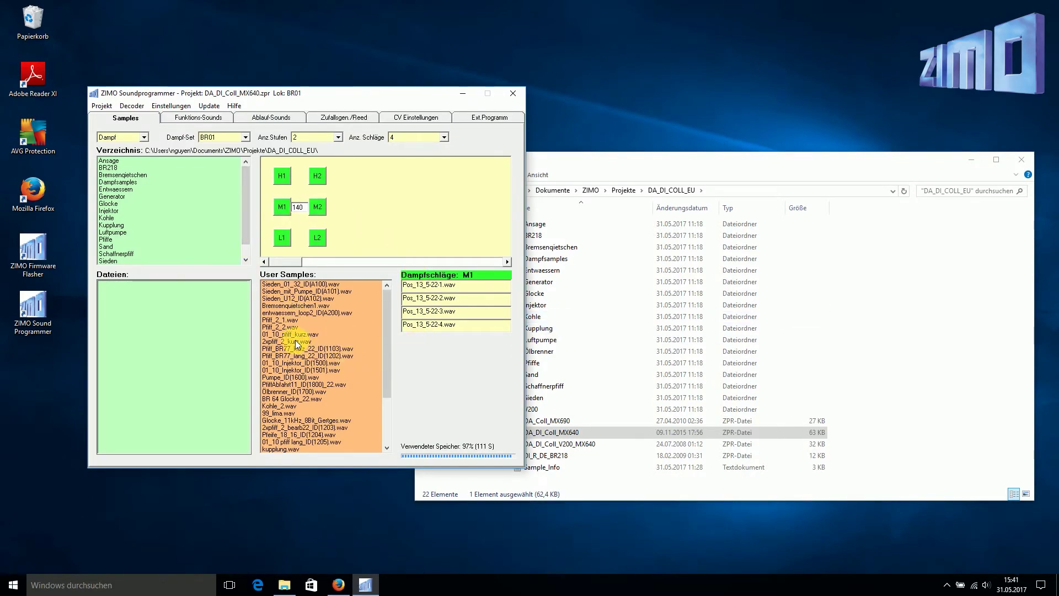
mouse_move(285, 337)
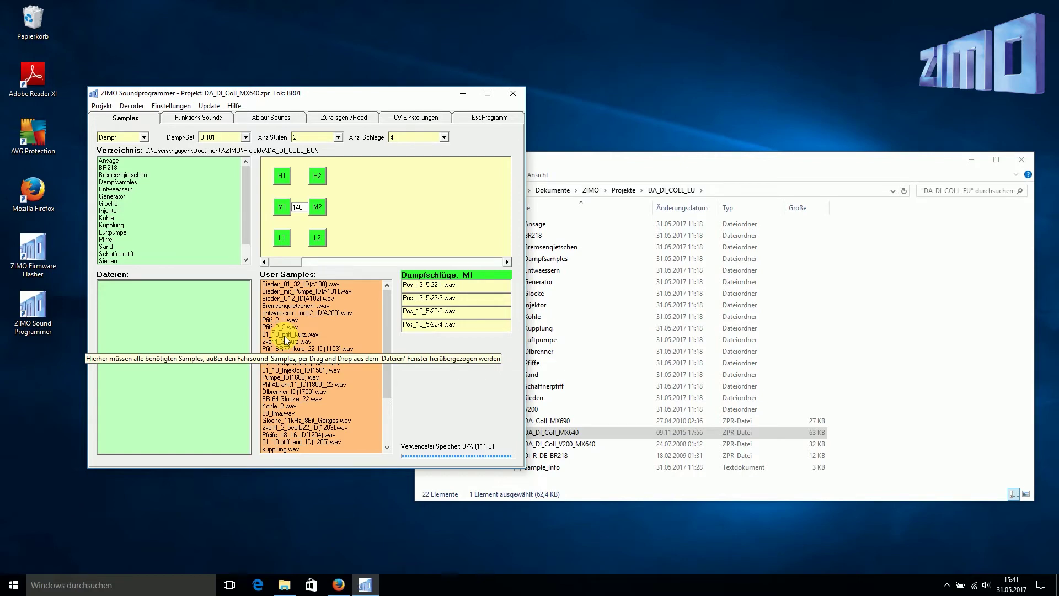